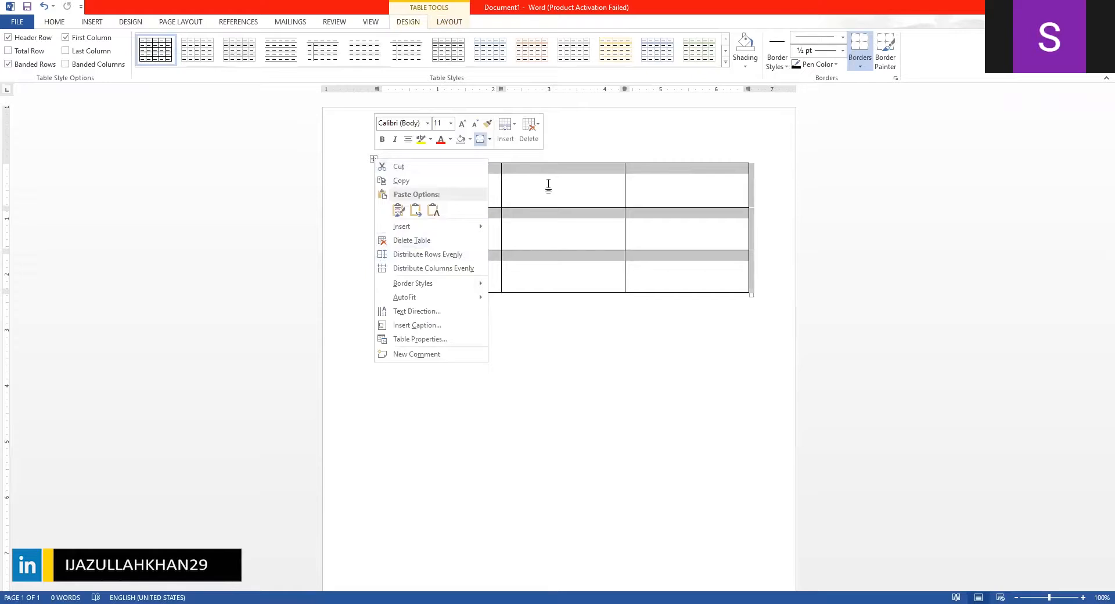
Step: Delete the existing three-by-three table from the document
click(547, 186)
click(370, 157)
key(Delete)
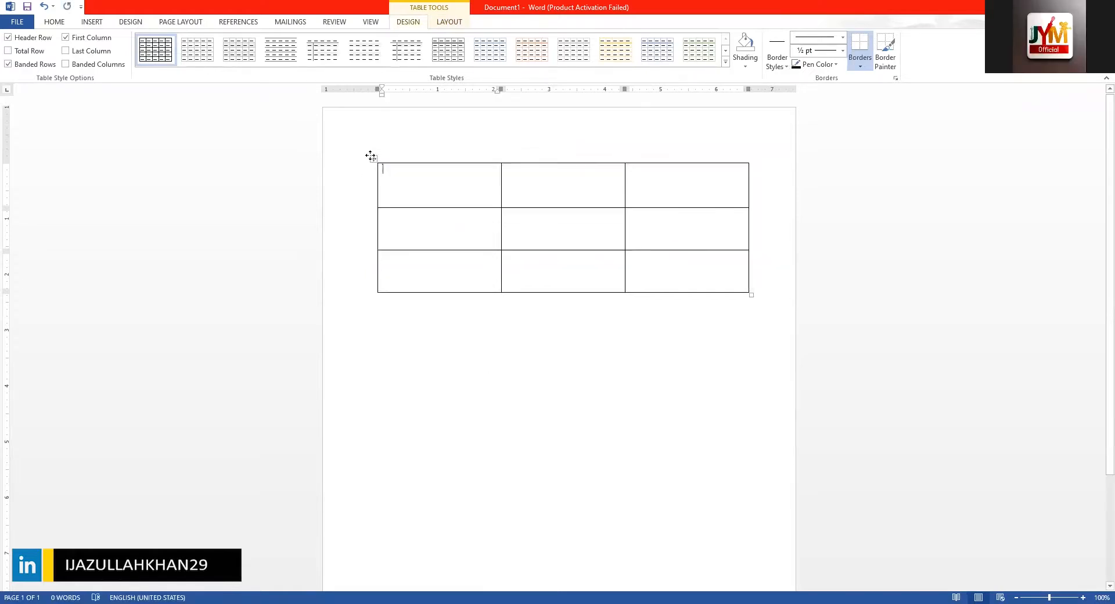
click(371, 157)
right_click(371, 156)
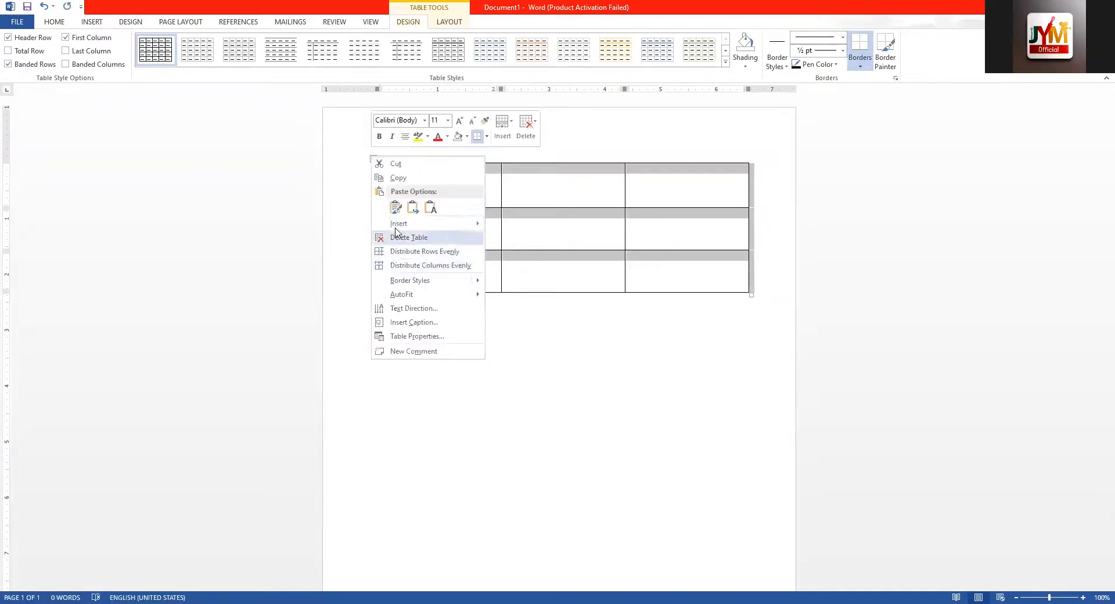
click(397, 234)
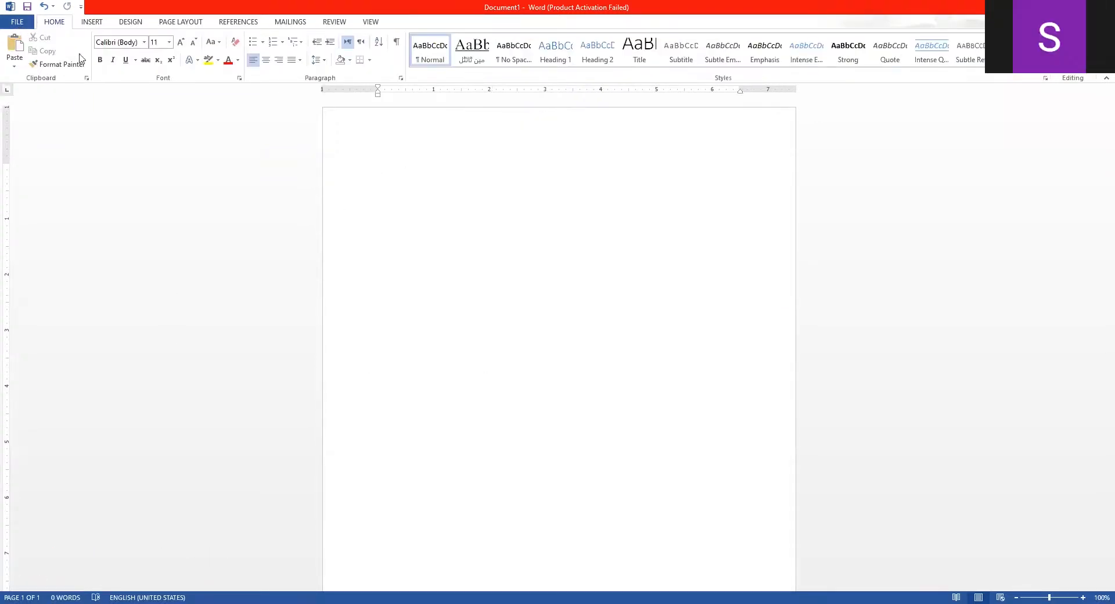
Step: Insert a table with 5 columns and 8 rows and enlarge it so that its rows become taller
click(91, 22)
click(92, 57)
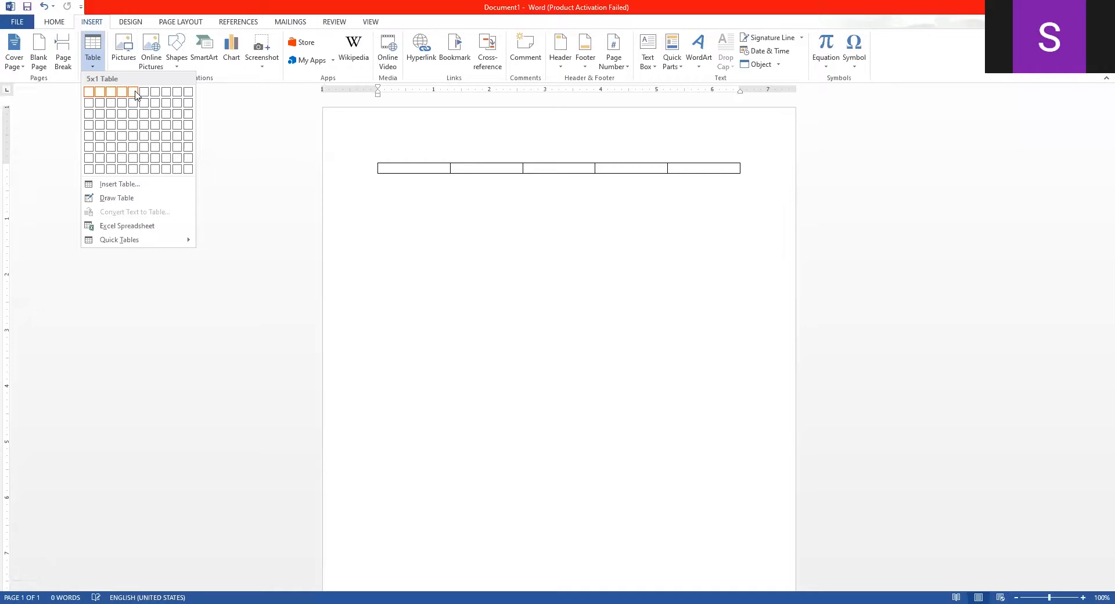
click(133, 173)
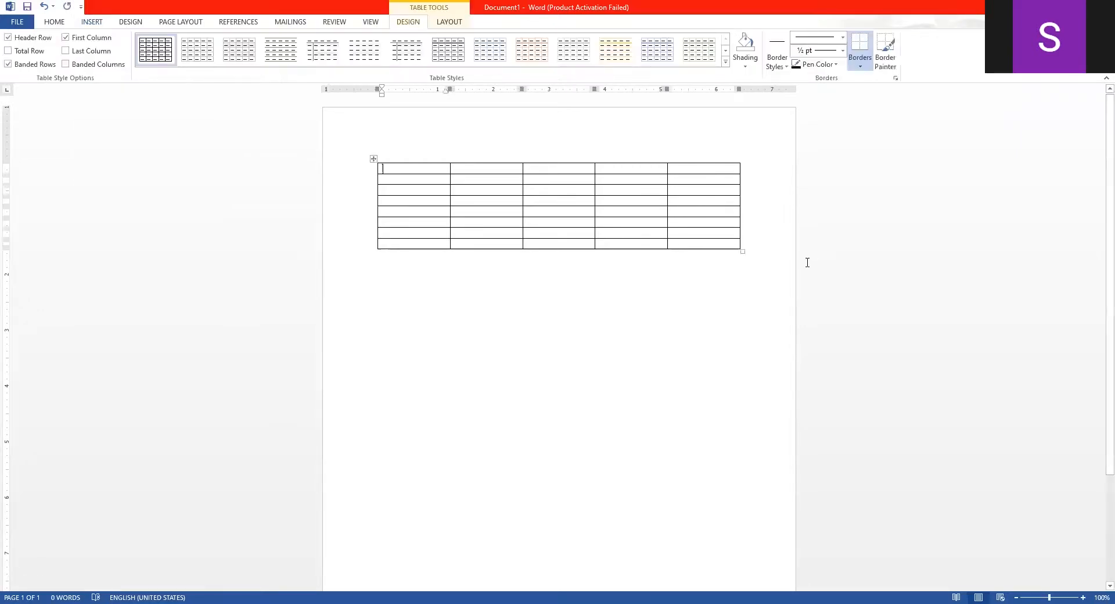
drag(743, 252, 753, 410)
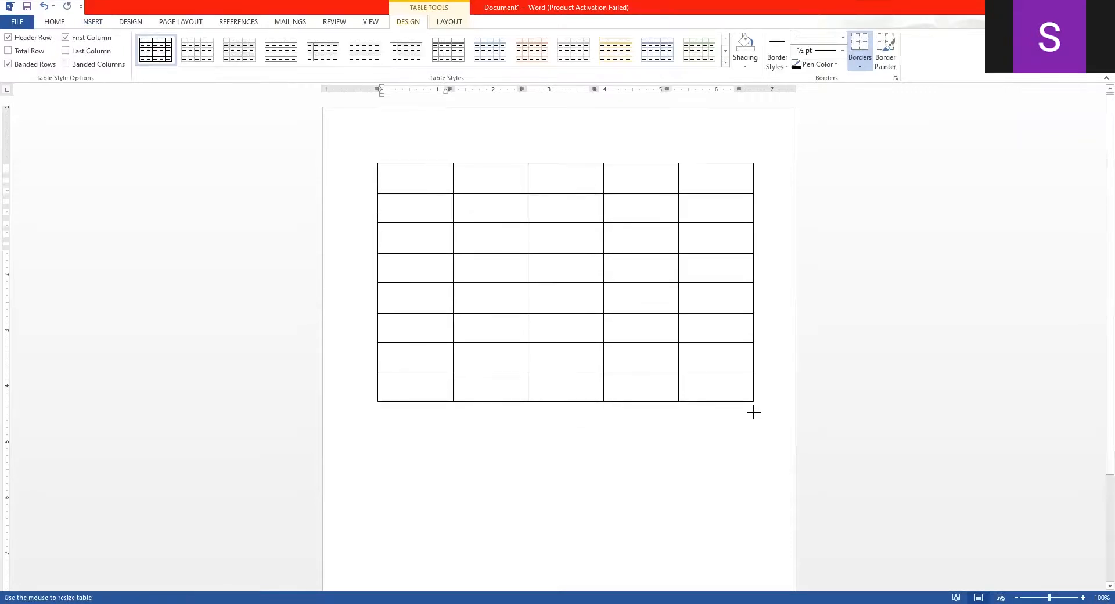
Step: Insert repeated new rows above the table's last row until the table fills the first page and continues onto the second
scroll(733, 324, down, 3)
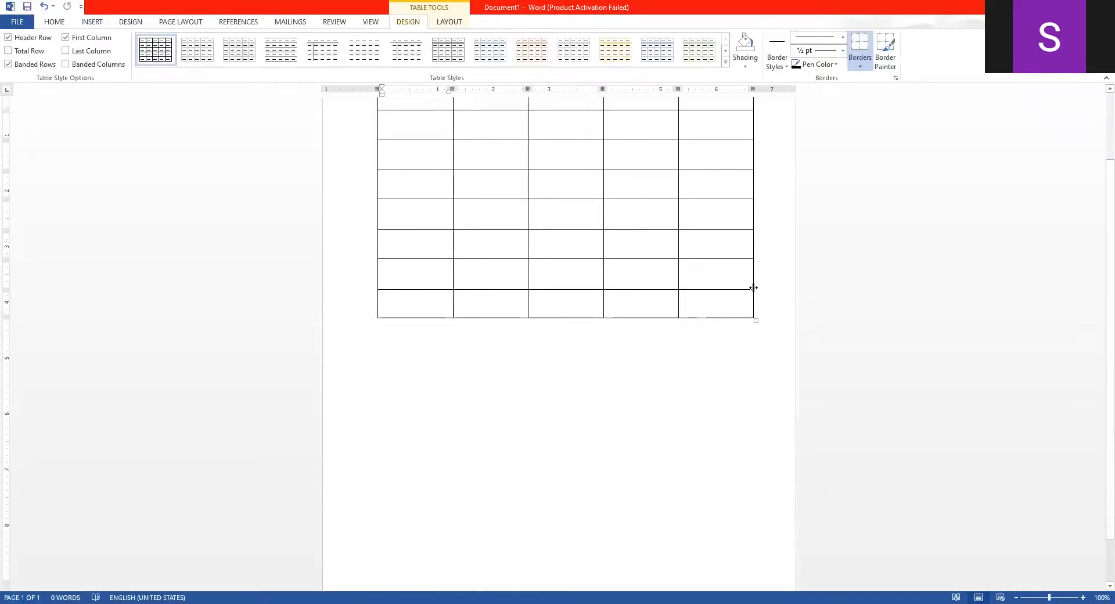
click(372, 290)
click(372, 290)
click(372, 290)
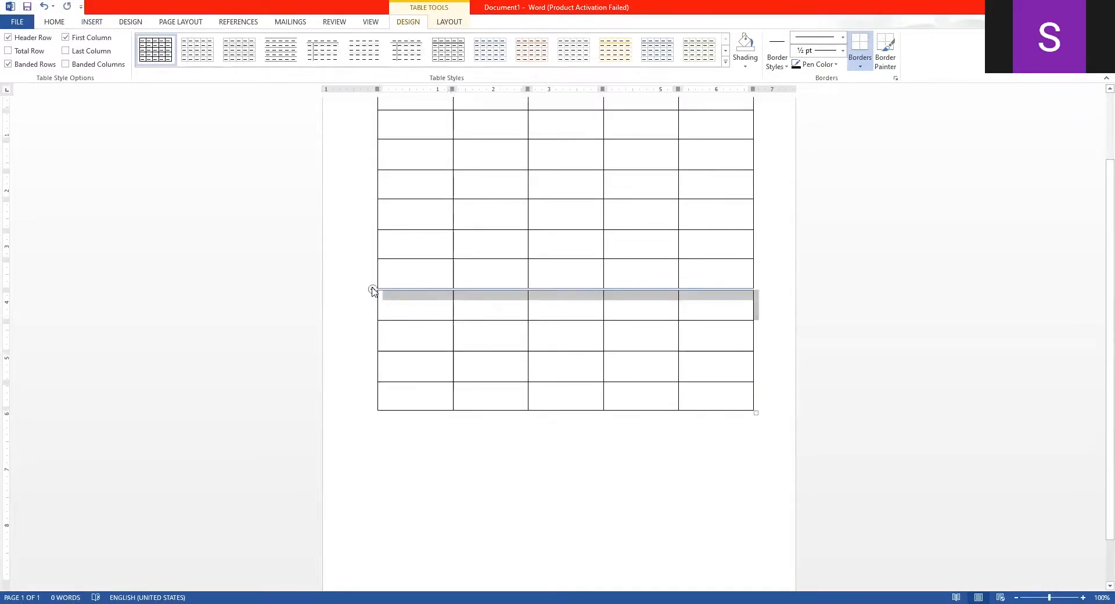
click(372, 290)
click(372, 290)
click(372, 290)
click(372, 290)
click(372, 290)
click(372, 290)
double_click(373, 288)
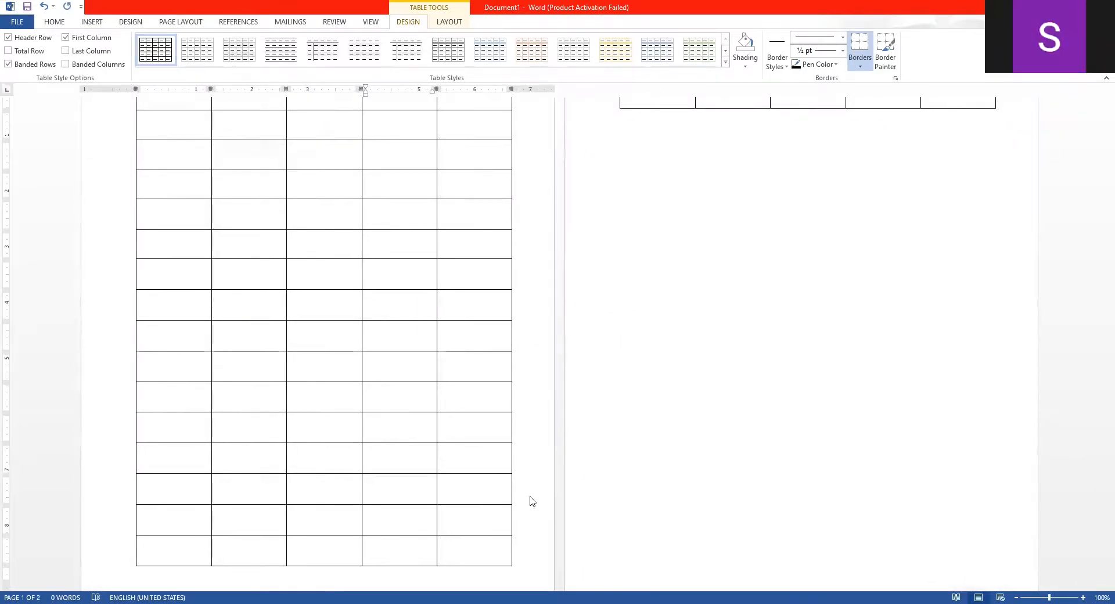
Step: Insert many more rows at the start of the second page until the table runs onto a third page
scroll(491, 337, down, 2)
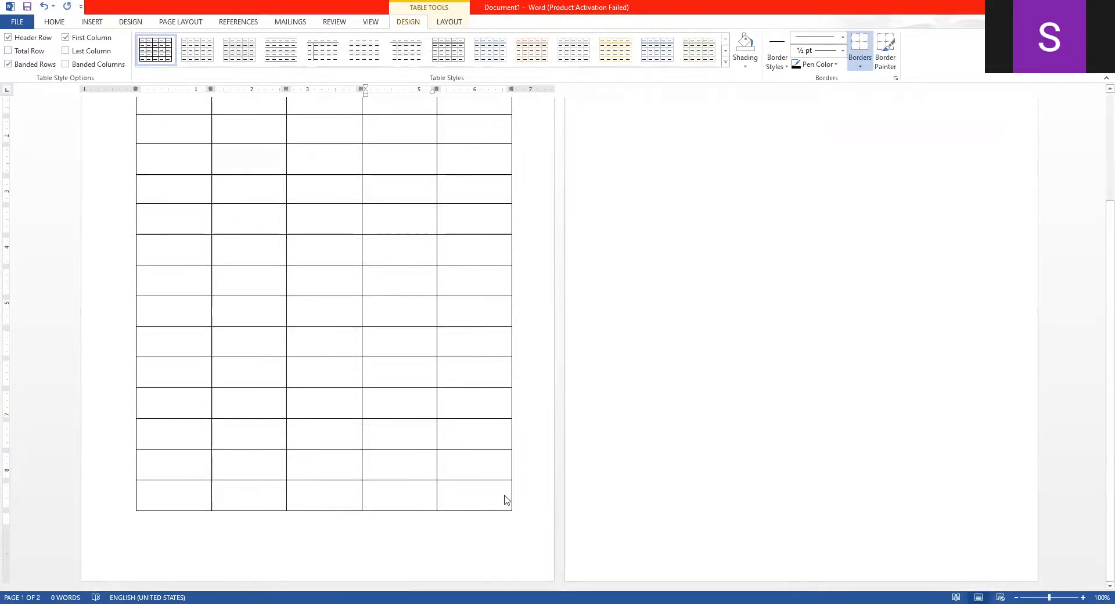
scroll(610, 175, up, 2)
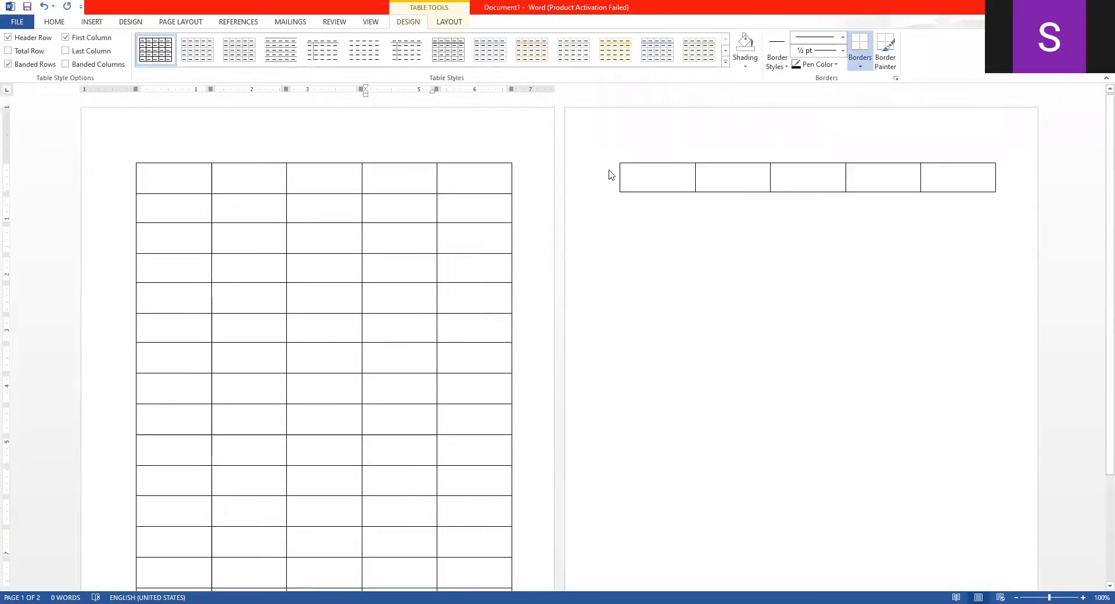
click(613, 164)
click(613, 164)
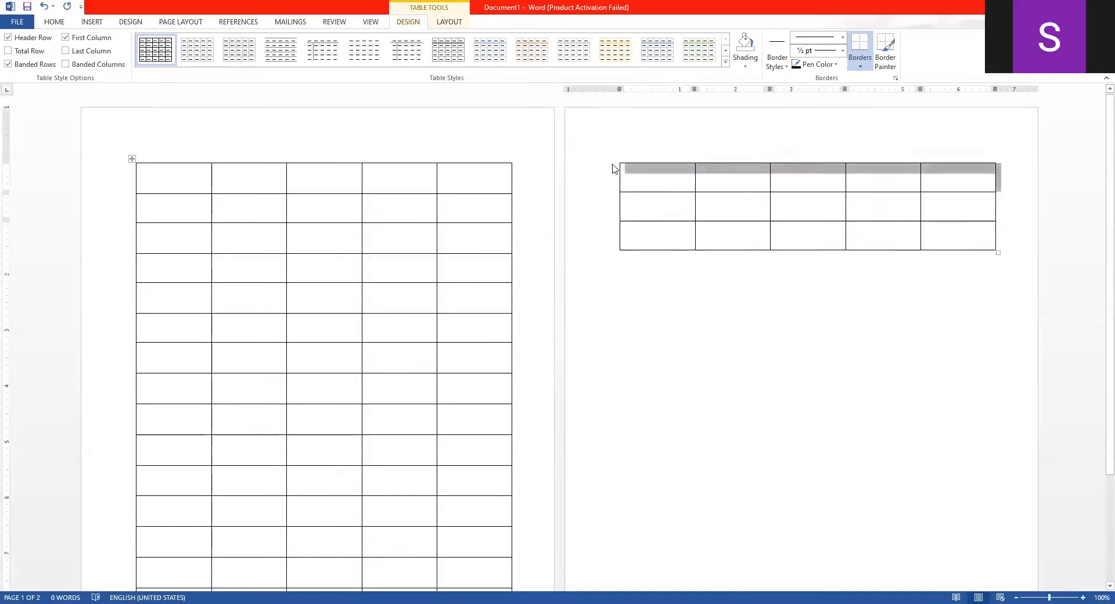
click(613, 164)
click(612, 163)
click(612, 163)
click(613, 164)
click(614, 163)
click(613, 163)
click(614, 164)
click(614, 164)
click(614, 164)
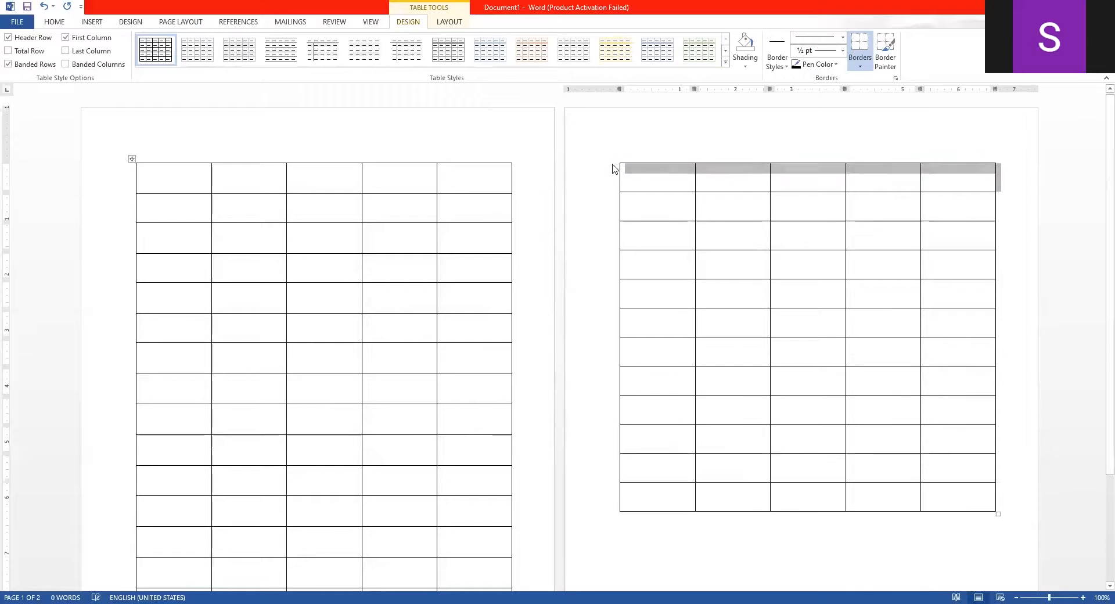
click(614, 164)
click(614, 163)
click(614, 163)
click(613, 163)
click(613, 163)
click(613, 164)
click(614, 164)
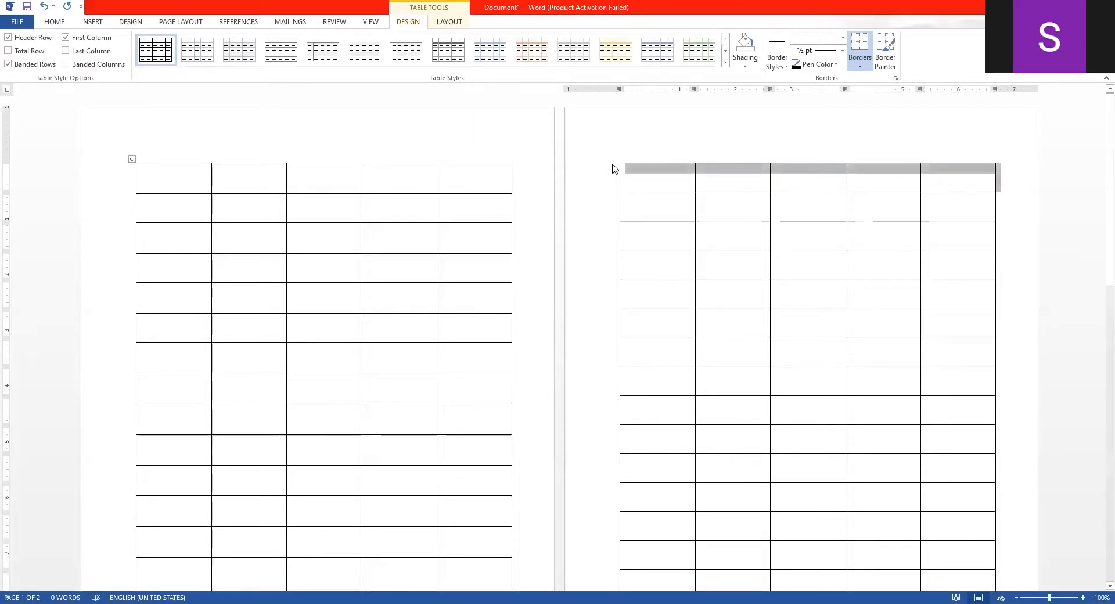
Step: Enter the Urdu heading "نمبر شمار" in the rightmost cell of the table's first row
scroll(609, 168, down, 10)
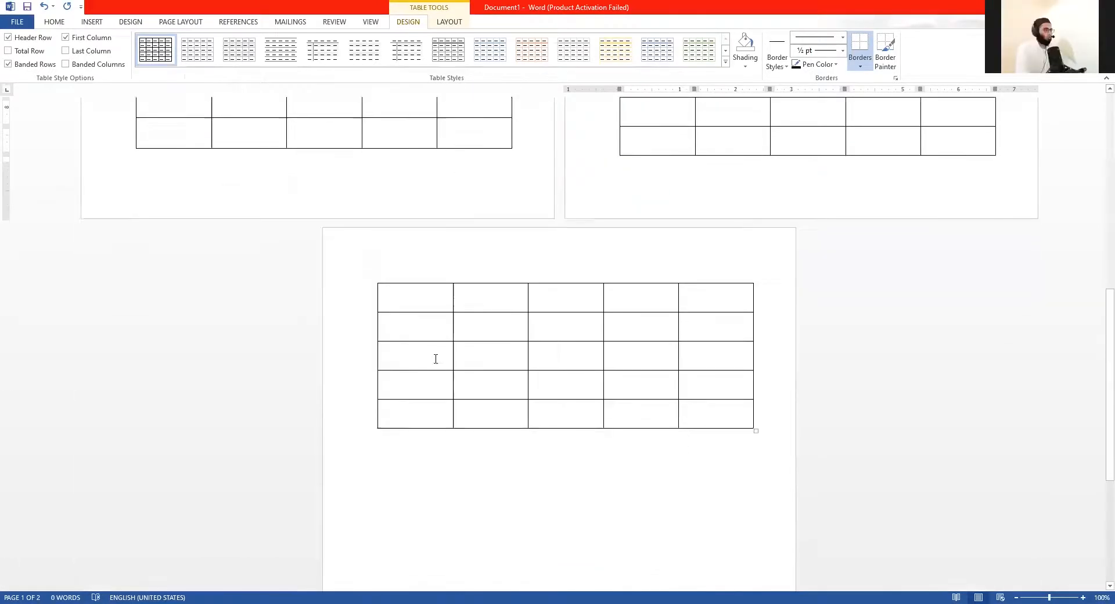
scroll(436, 359, up, 3)
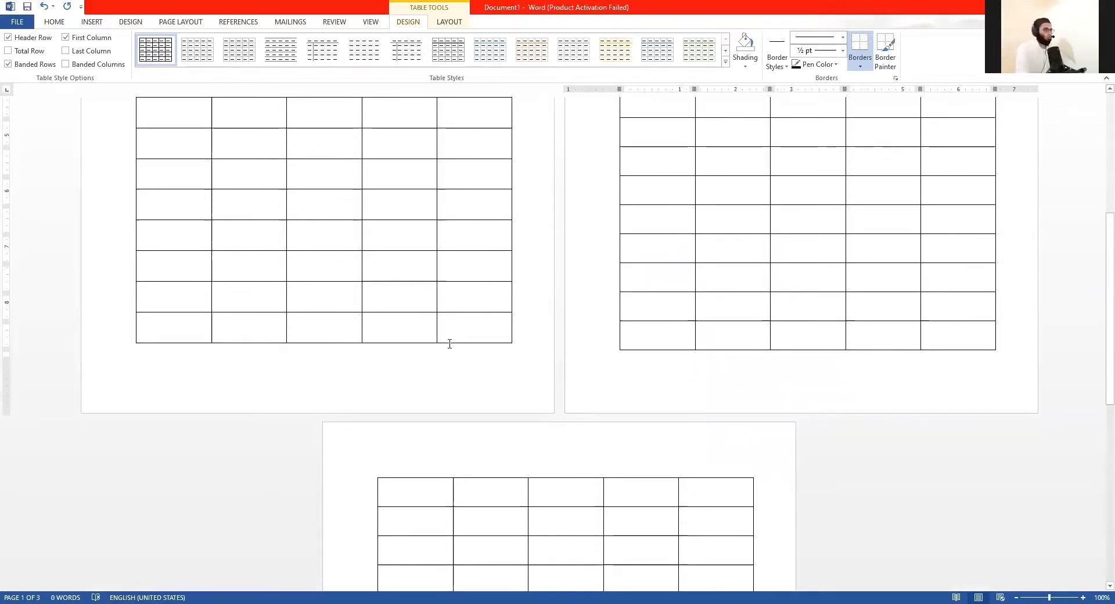
scroll(416, 321, up, 8)
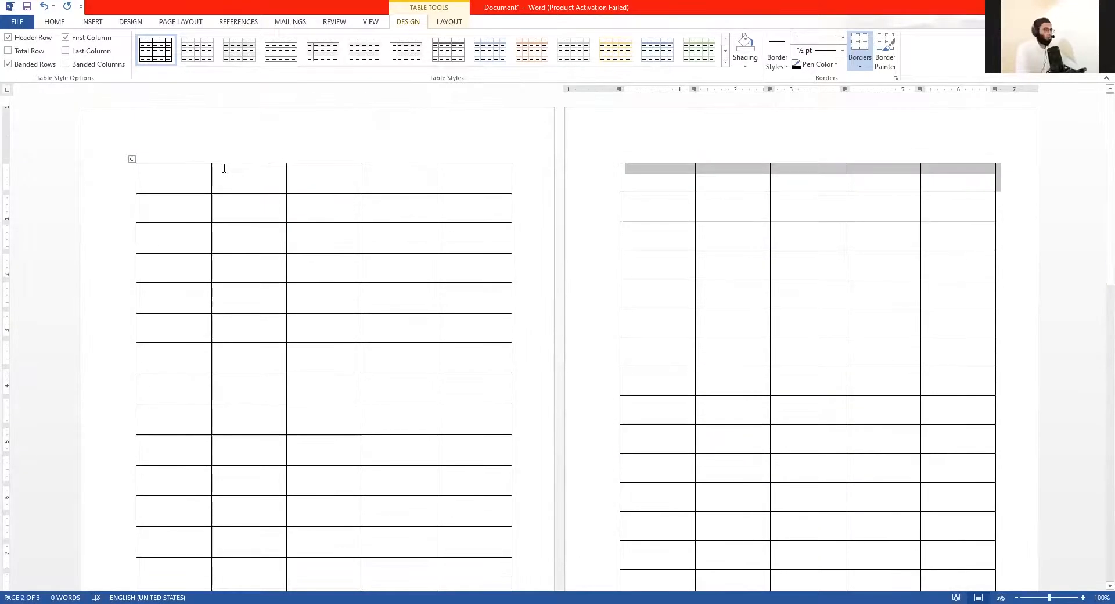
click(223, 169)
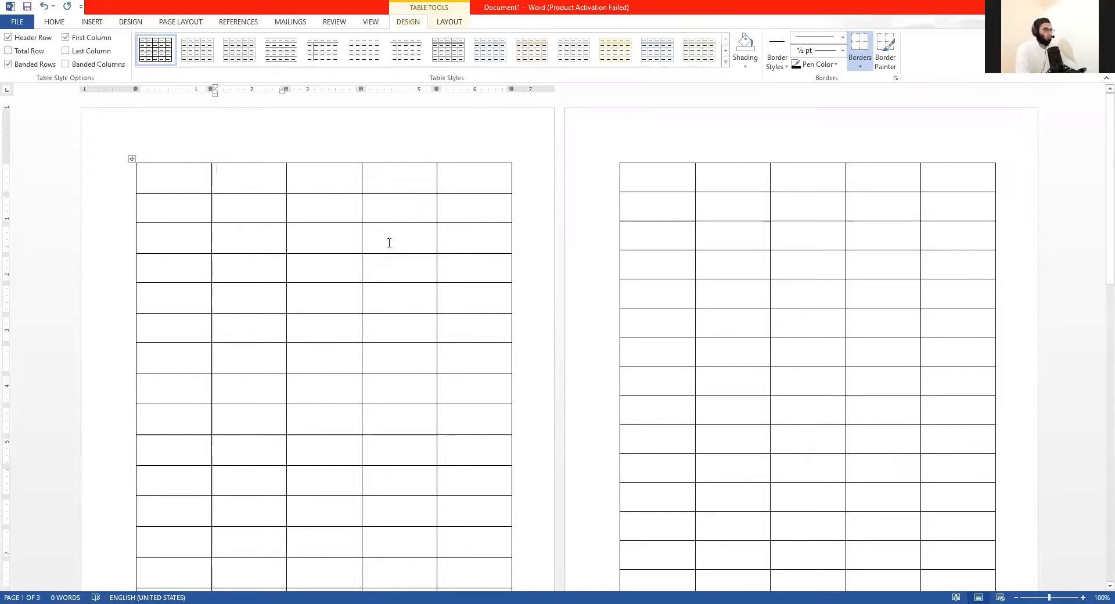
click(173, 179)
click(458, 180)
key(alt+shift)
text(تمہید)
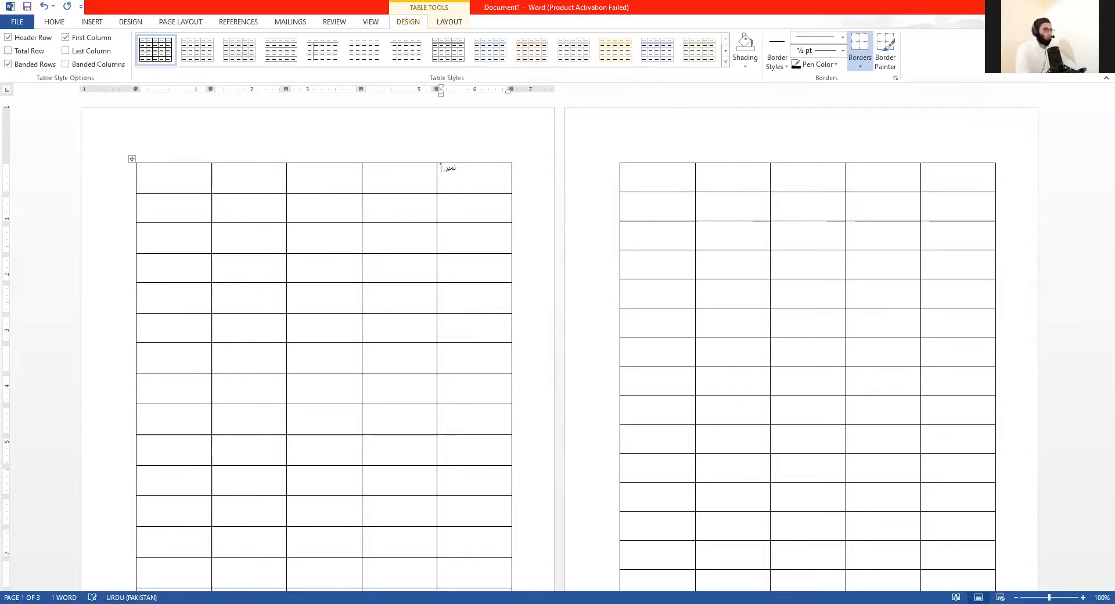
text(ار)
key(Tab)
key(alt+shift)
click(370, 22)
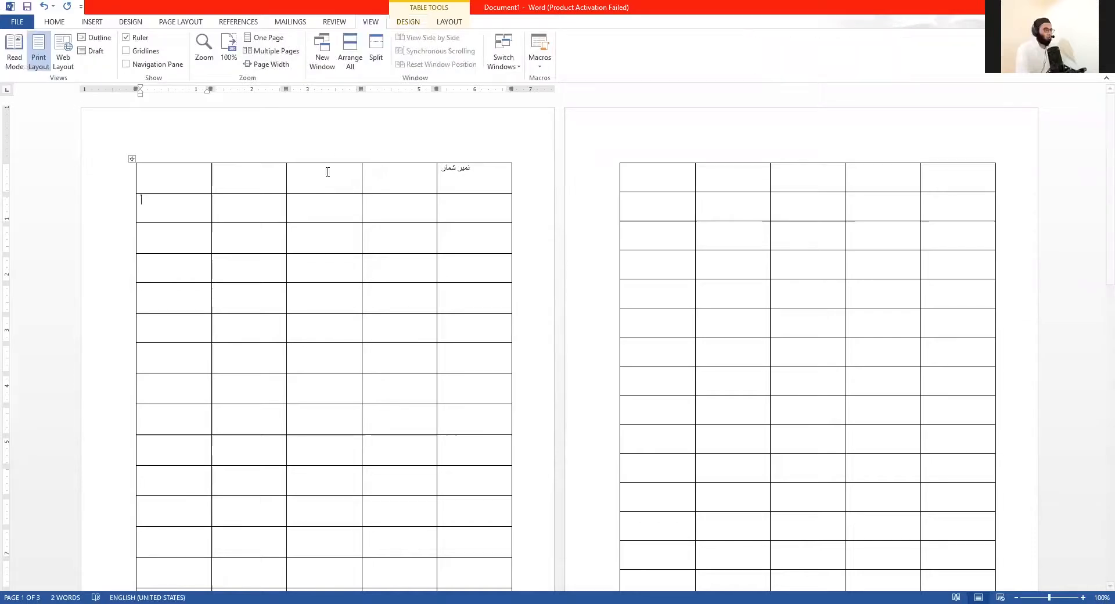
Step: Enter the Urdu headings "نام" and "ولدیت" in the fourth and third cells of the first row
click(391, 182)
text(نام)
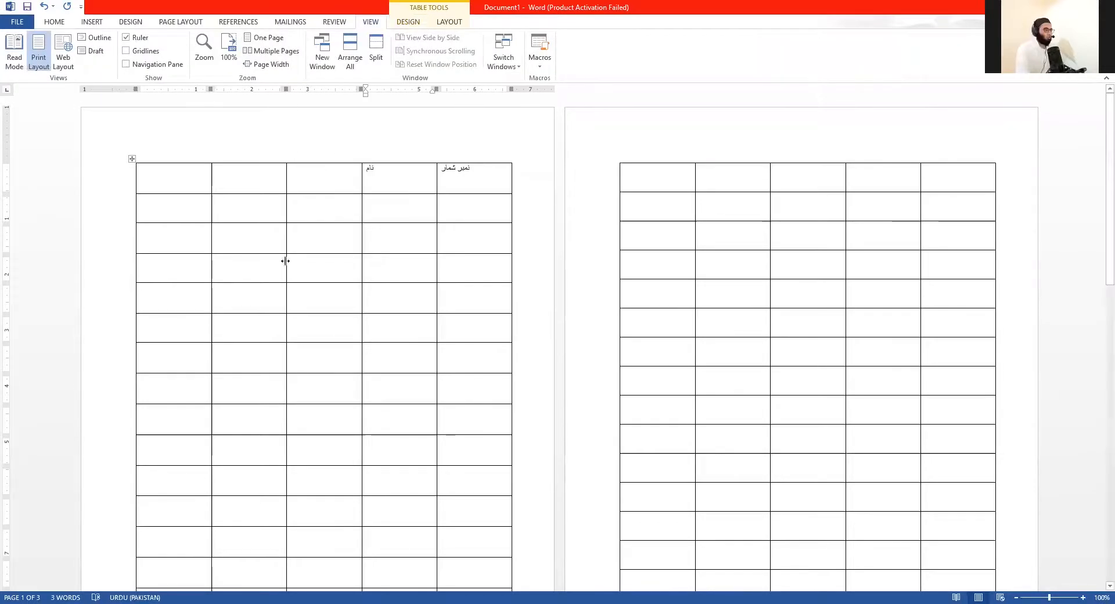
click(331, 161)
click(321, 182)
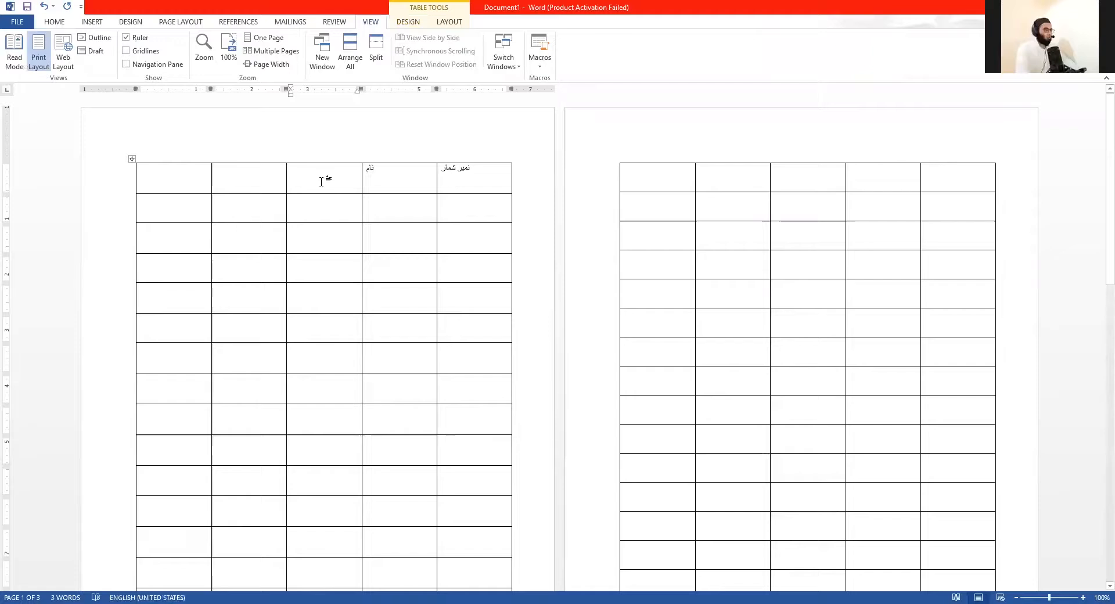
text(ولدیت)
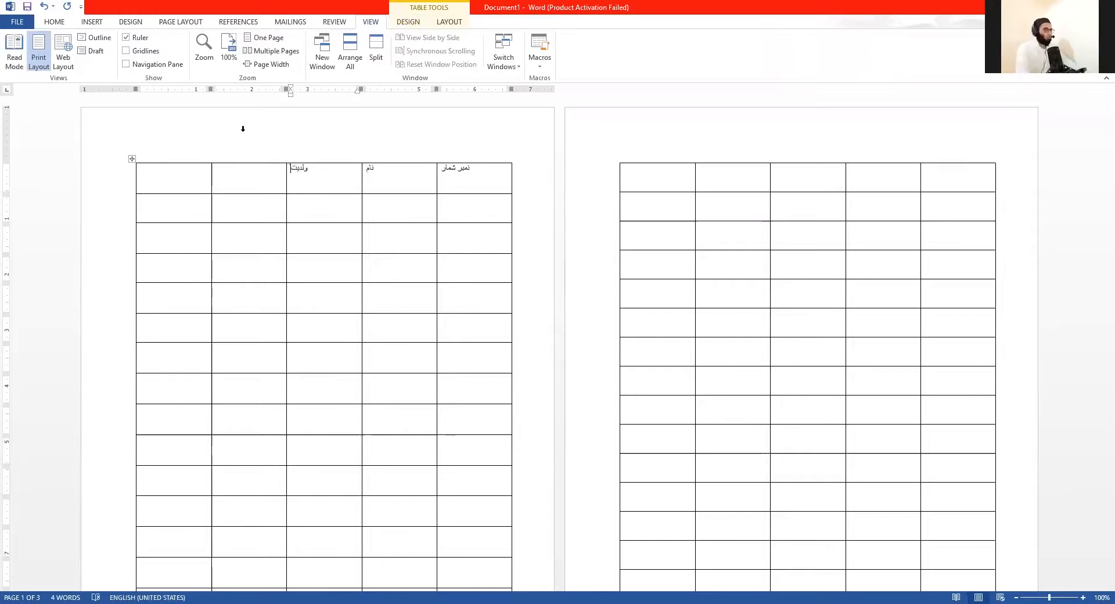
Step: Enter the Urdu headings "فون نمبر" and "ایڈریس" in the second and first cells of the first row
text(ف)
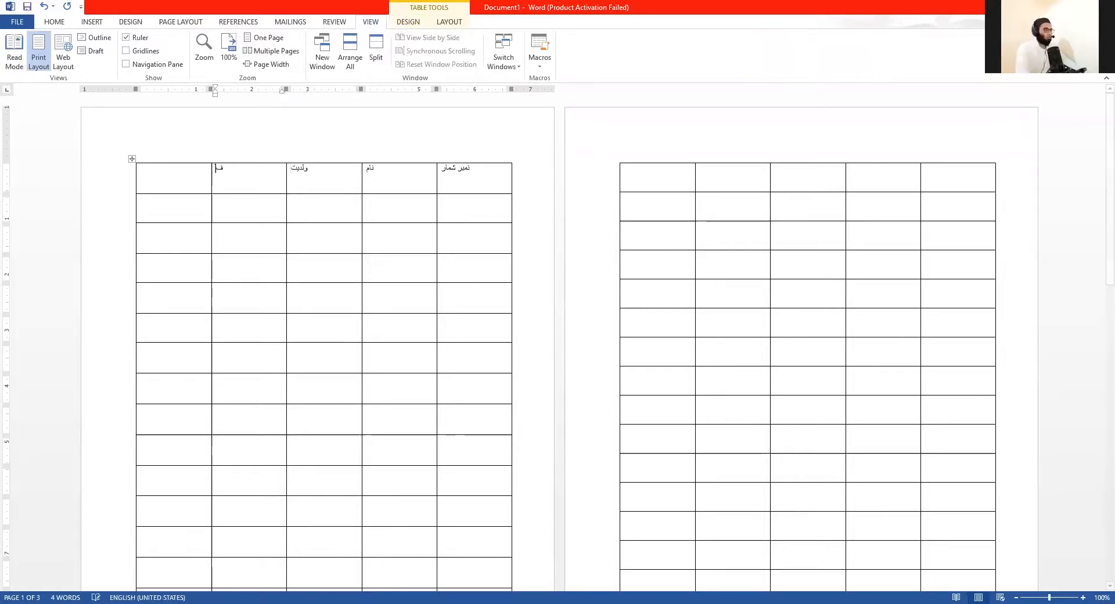
text(ون نمبر)
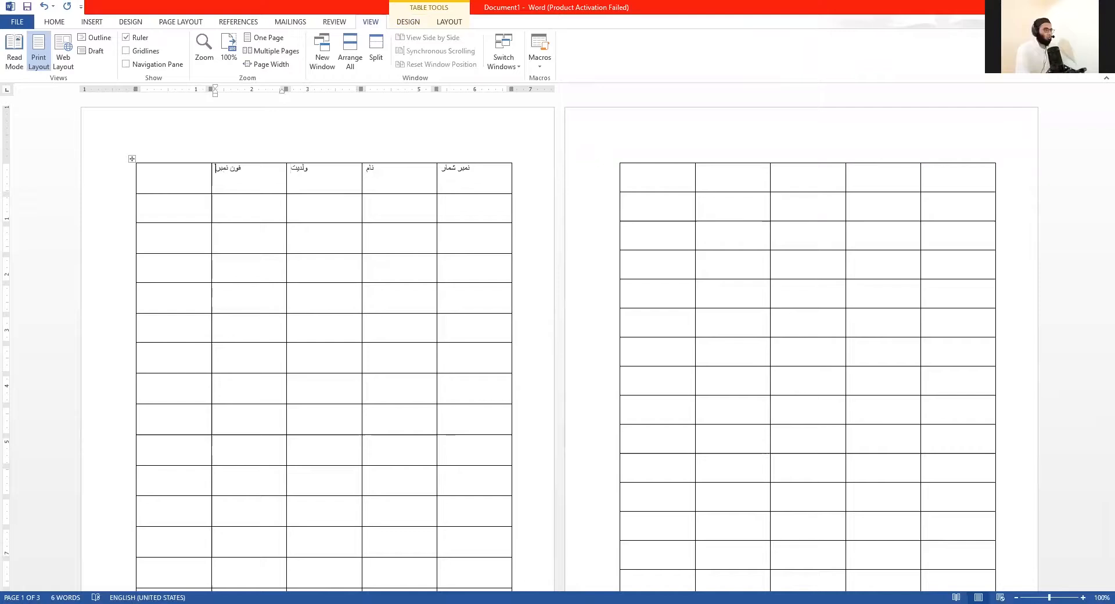
click(161, 182)
text(ایڈریس)
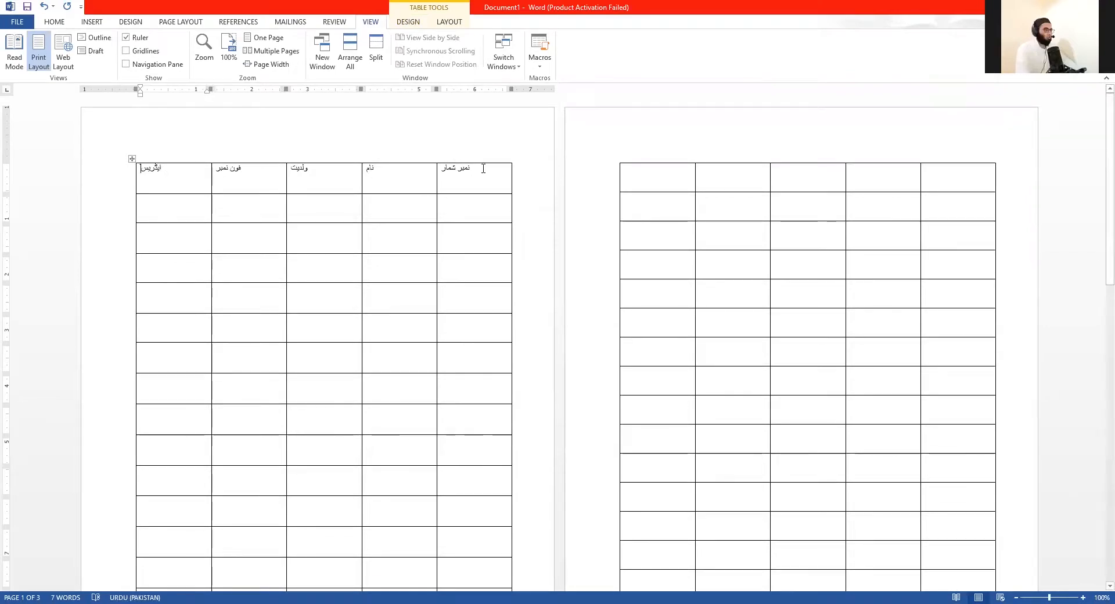
Step: Center the contents of all table cells both horizontally and vertically
key(ctrl+a)
scroll(469, 466, down, 15)
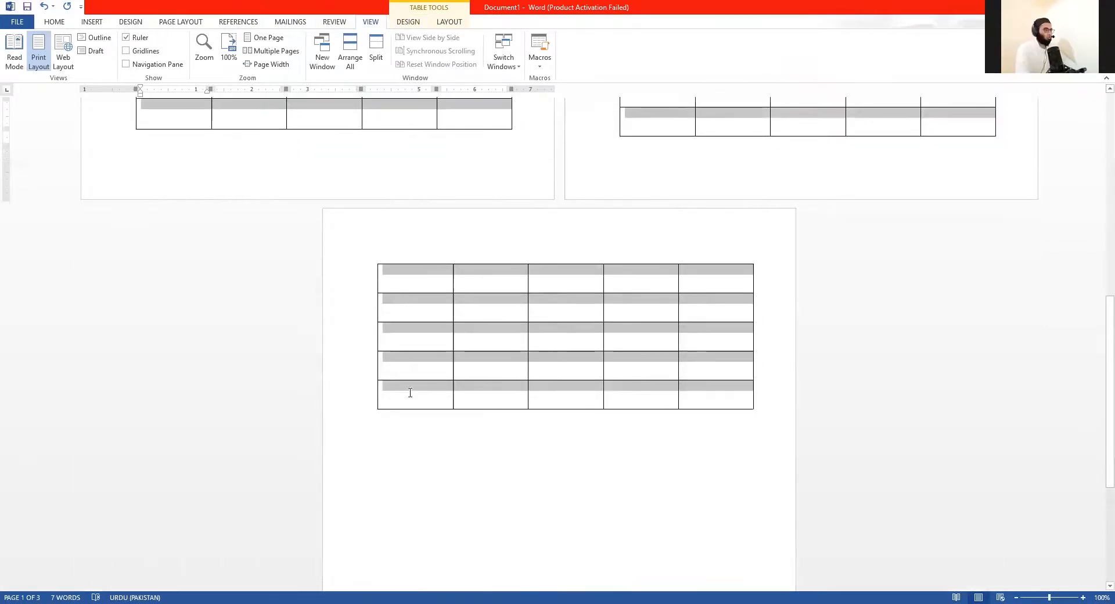
click(447, 21)
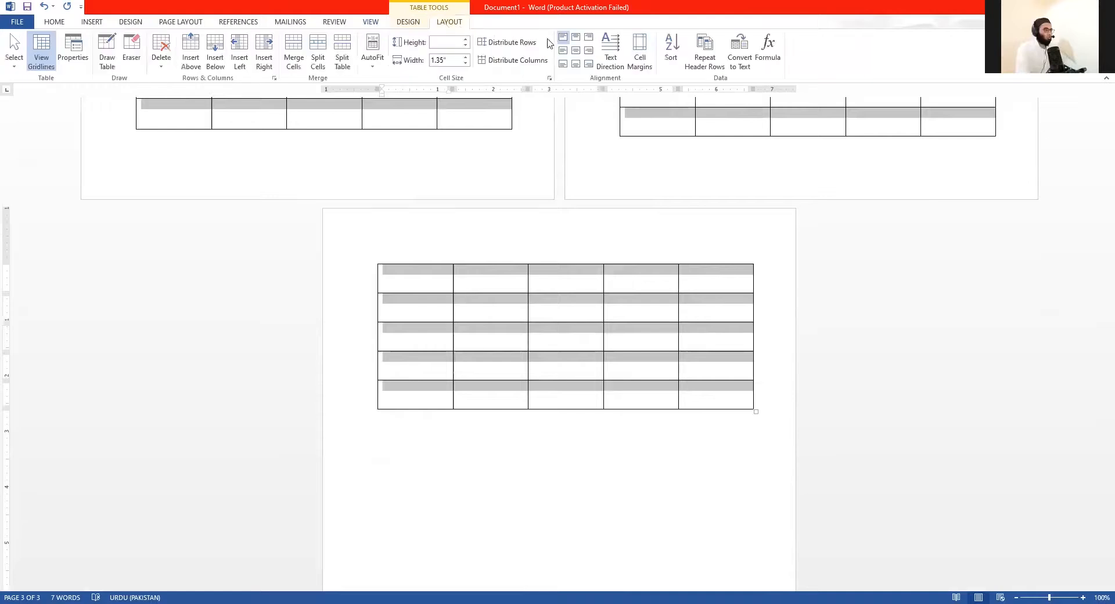
click(576, 50)
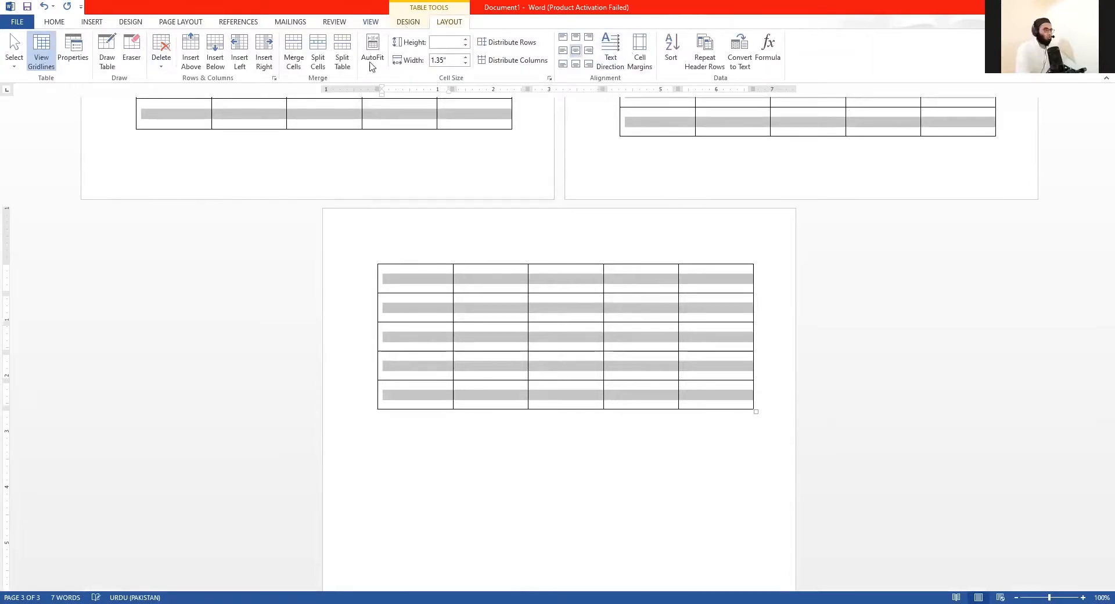
Step: Apply the Jameel Noori font to the whole table and increase the text size to 22
click(54, 21)
scroll(318, 144, up, 10)
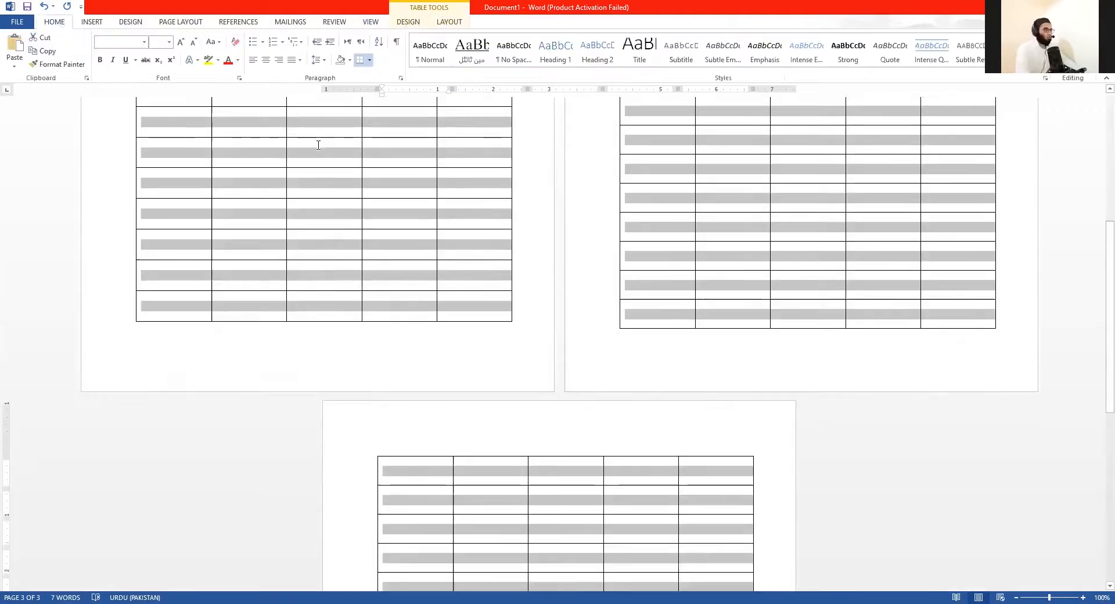
scroll(317, 142, up, 3)
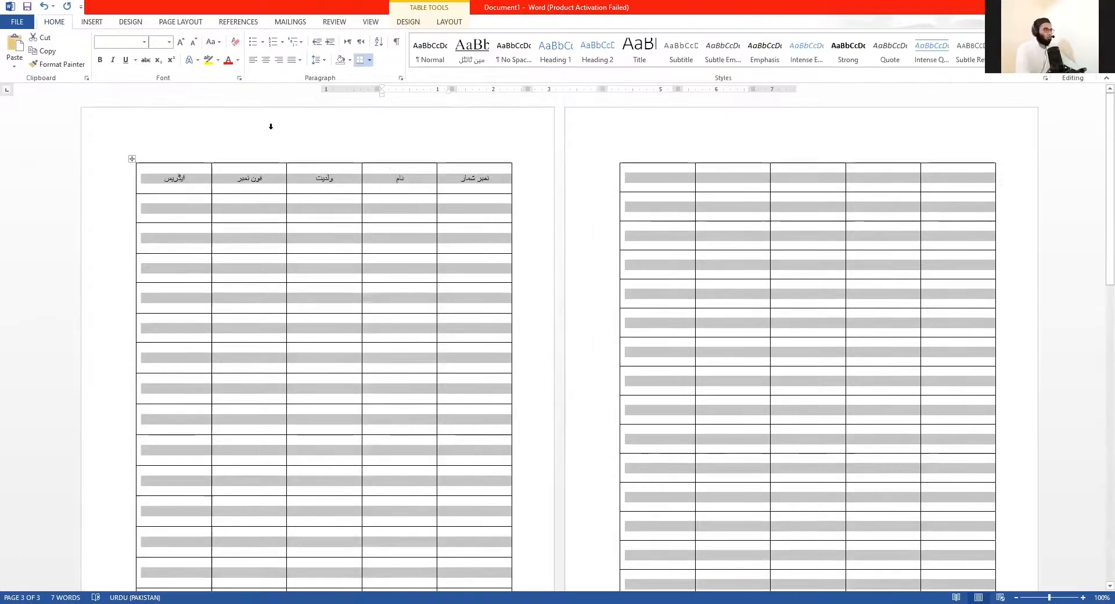
click(143, 42)
click(175, 140)
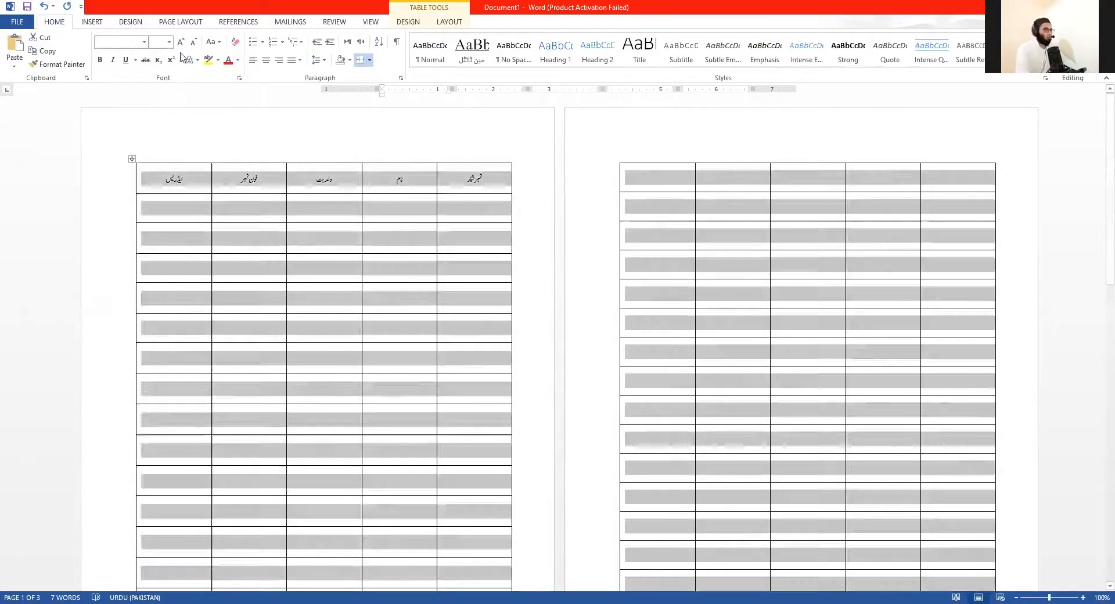
click(181, 43)
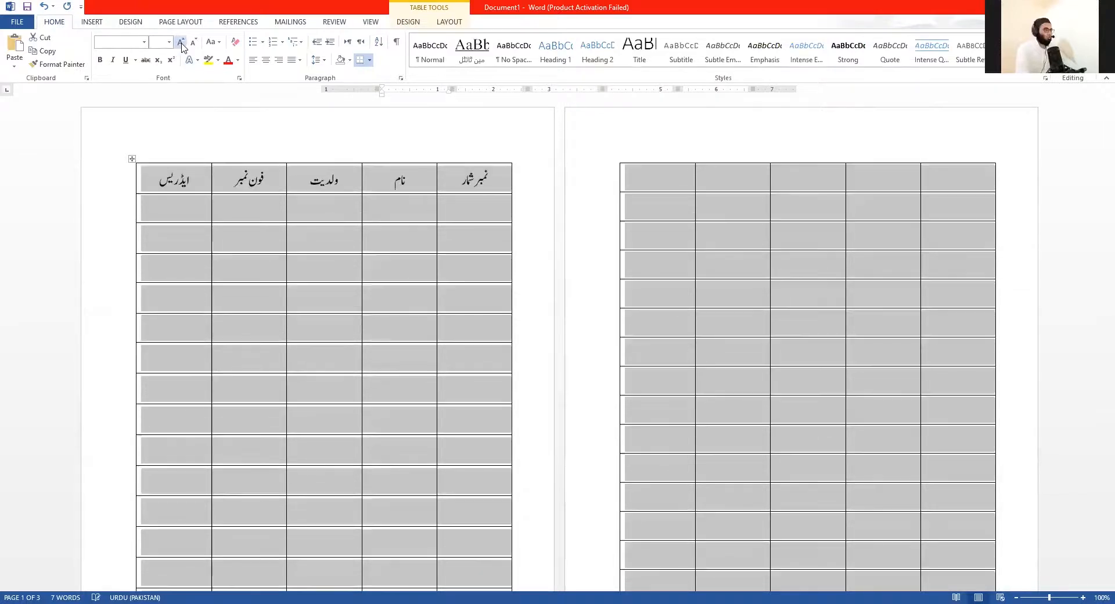
click(234, 184)
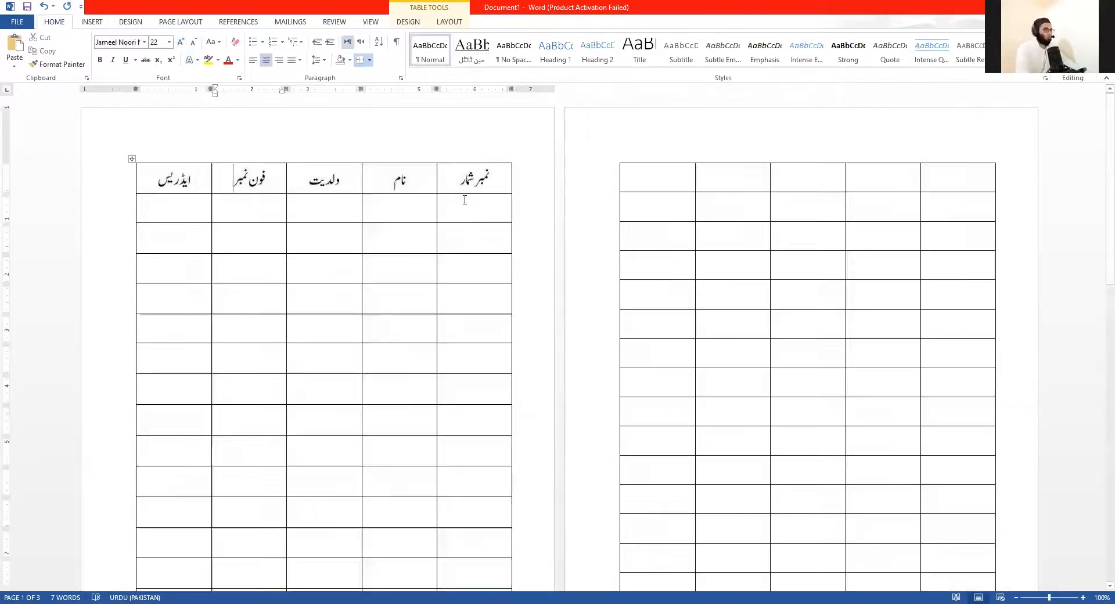
Step: Fill the table's heading row with black shading
drag(503, 176, 148, 181)
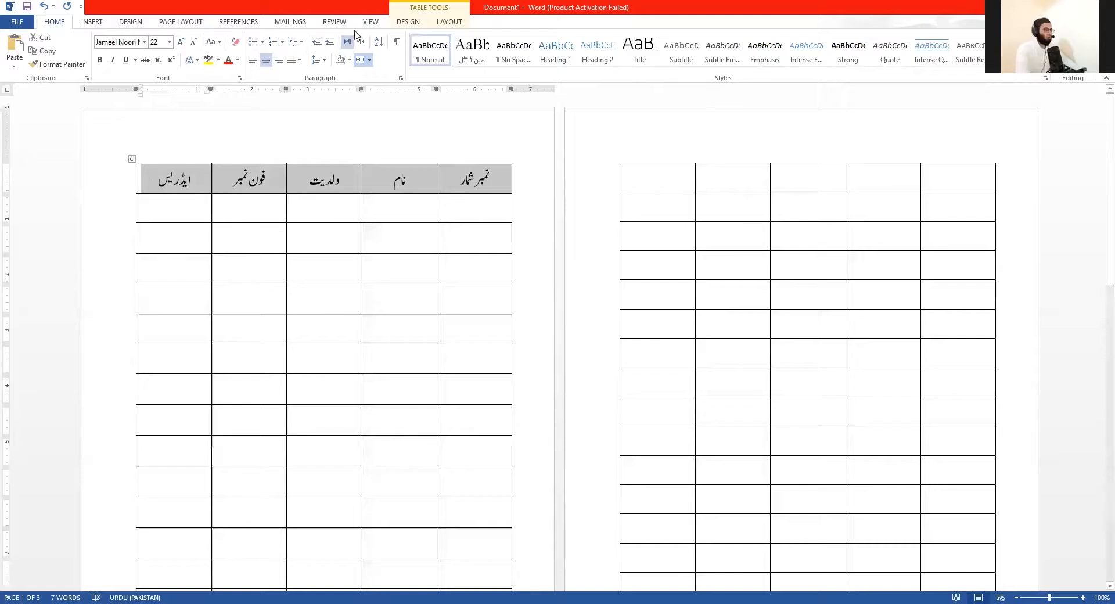
click(405, 23)
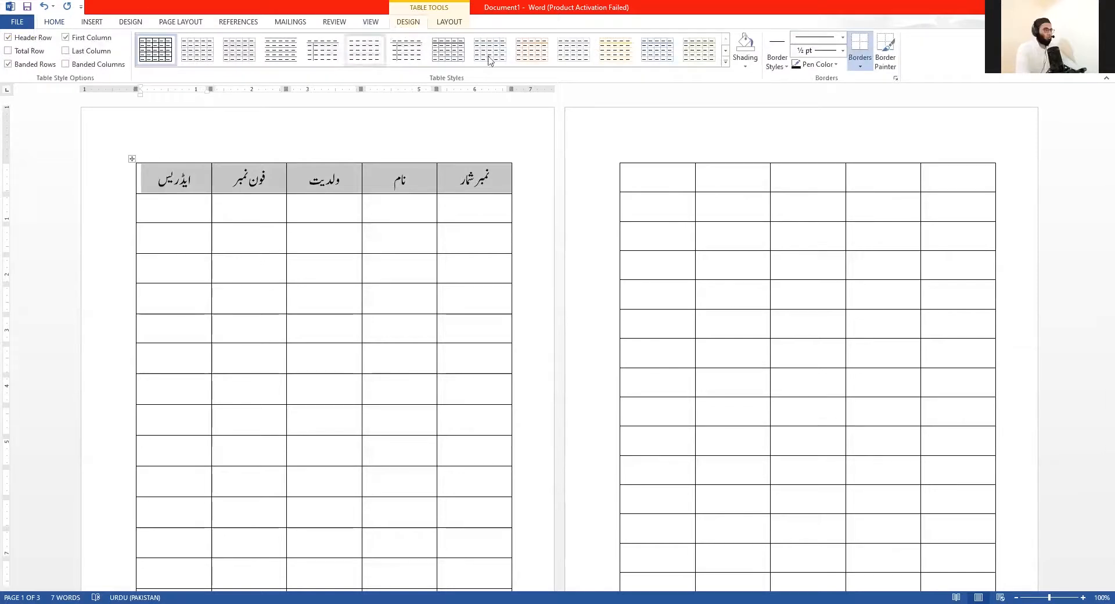
click(725, 62)
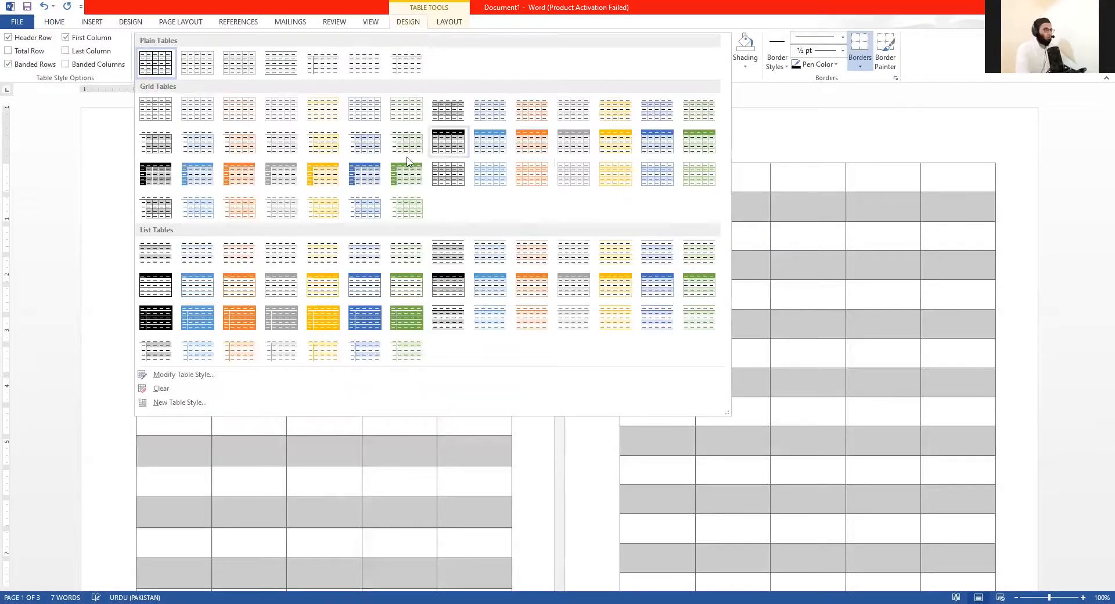
click(54, 22)
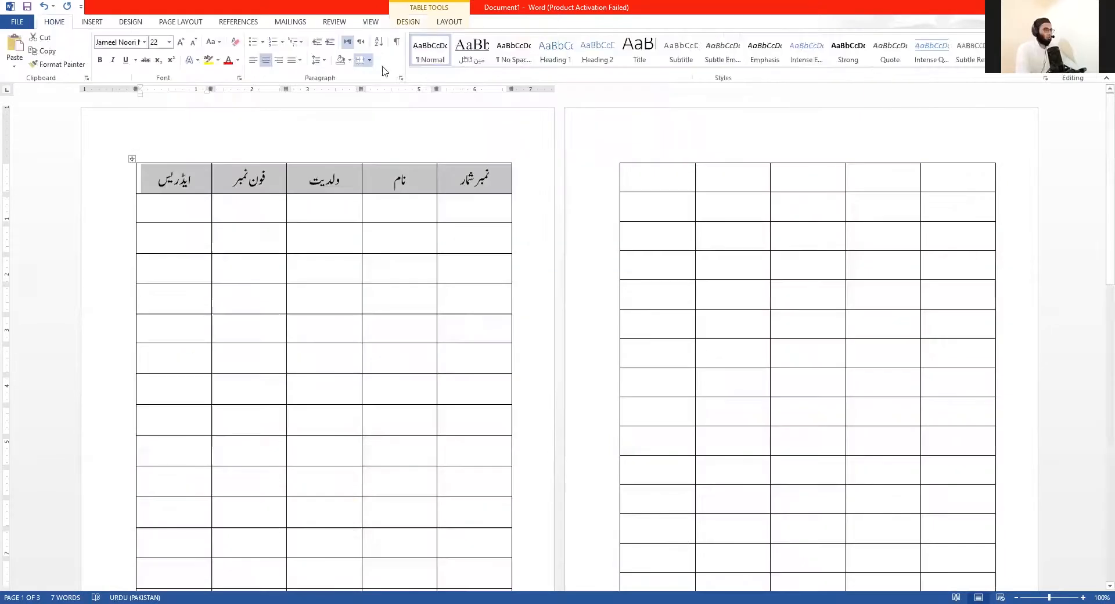
click(349, 59)
click(227, 208)
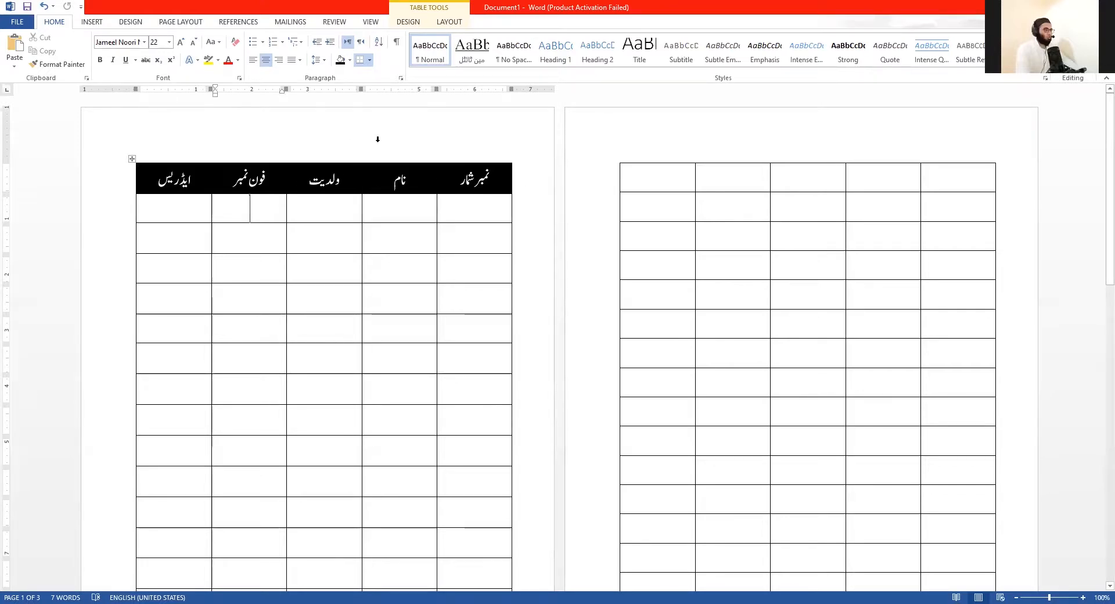
Step: Examine the top rows of the table on all three pages to compare where the column headings appear
scroll(374, 232, down, 2)
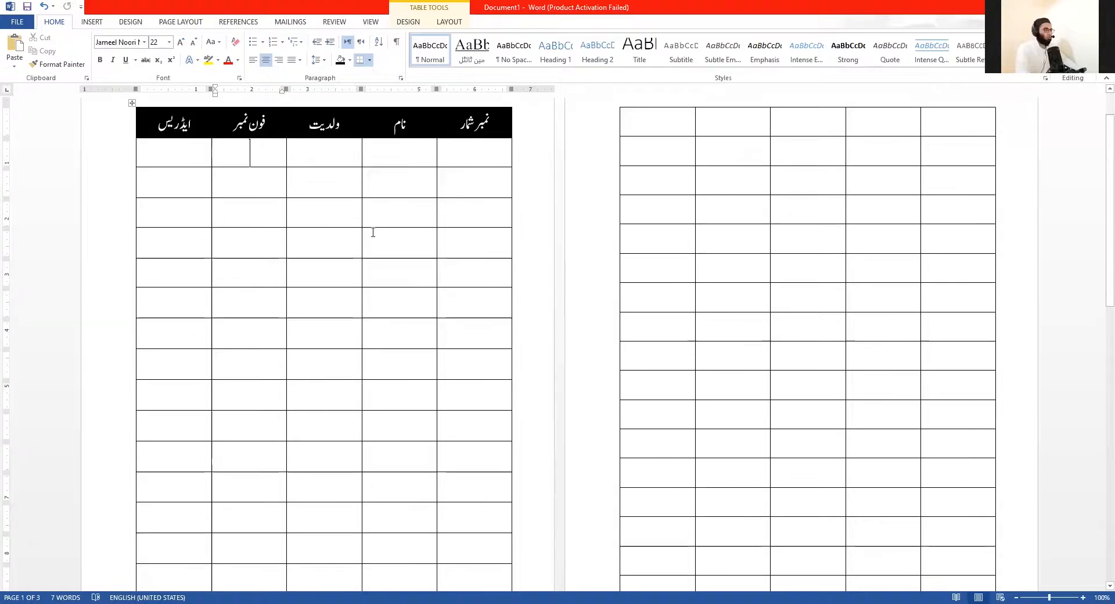
click(582, 203)
click(679, 233)
scroll(677, 249, down, 10)
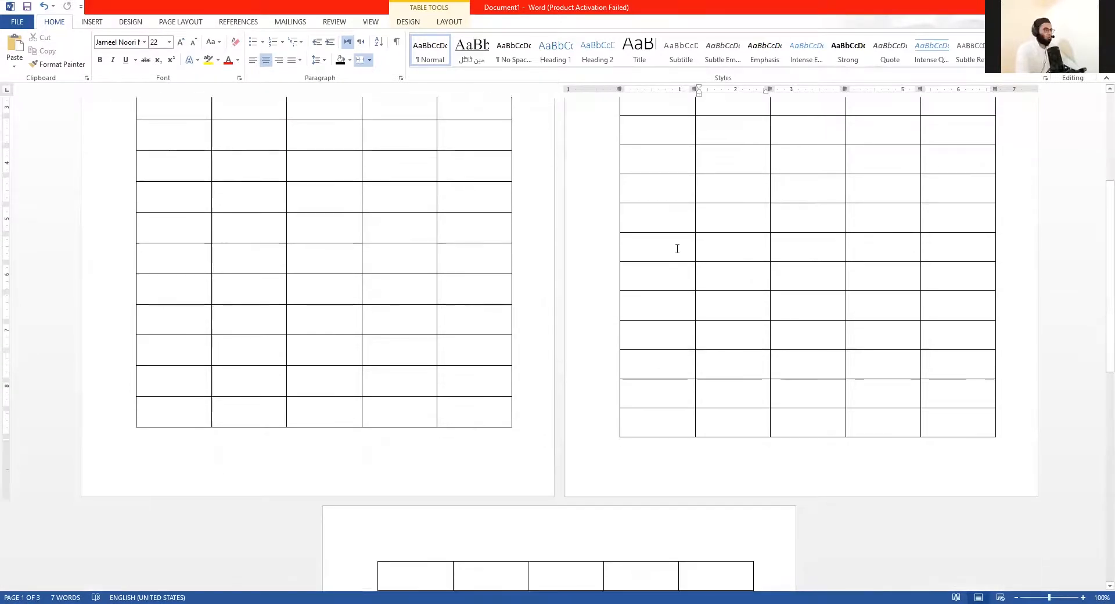
click(560, 437)
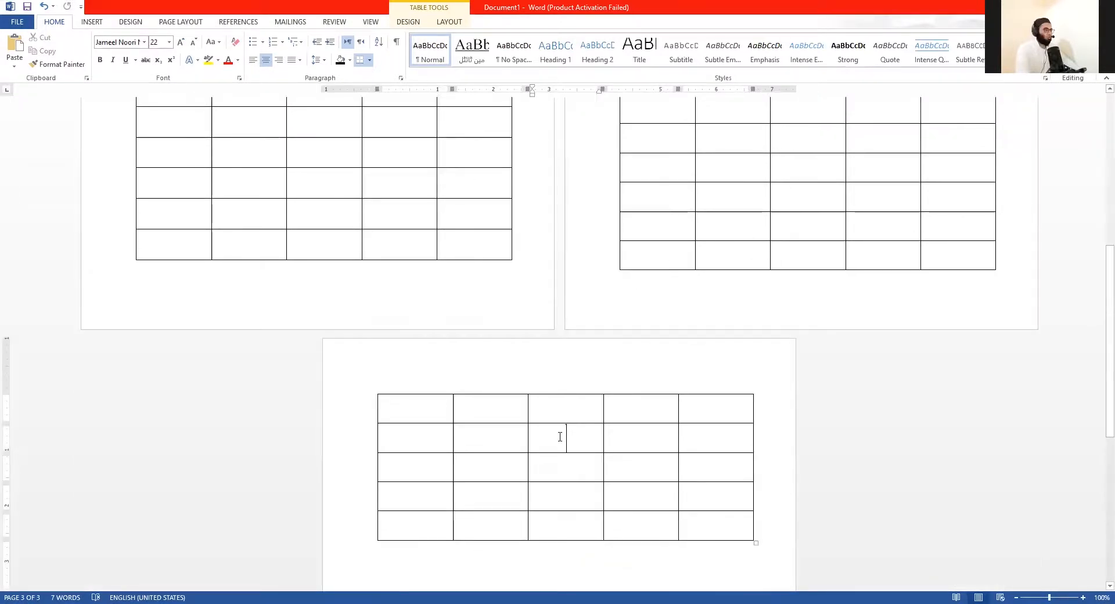
scroll(559, 437, up, 15)
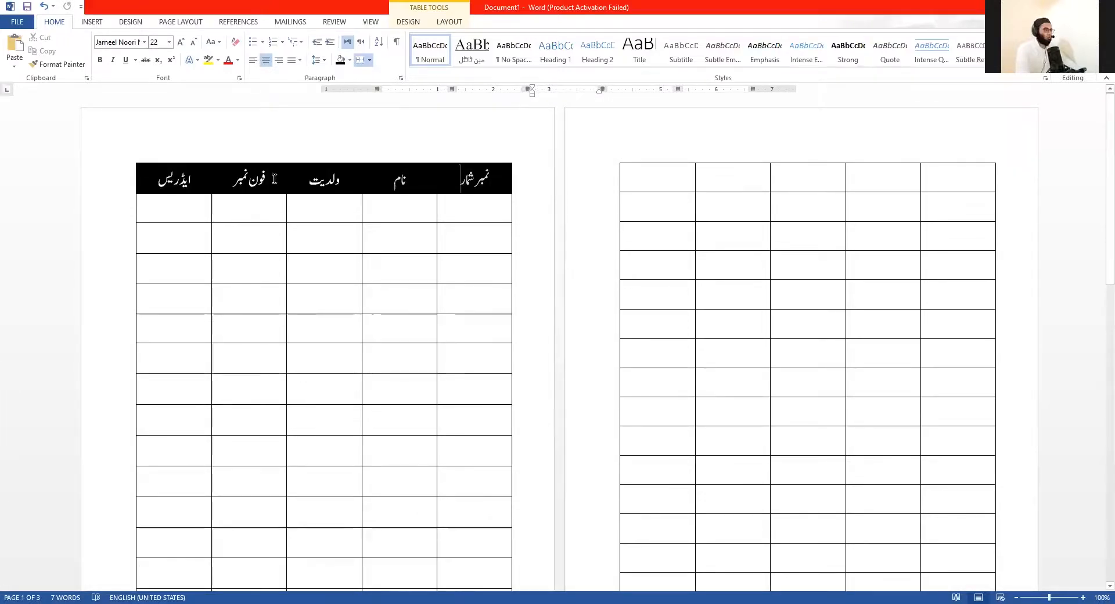
click(148, 184)
scroll(722, 173, down, 7)
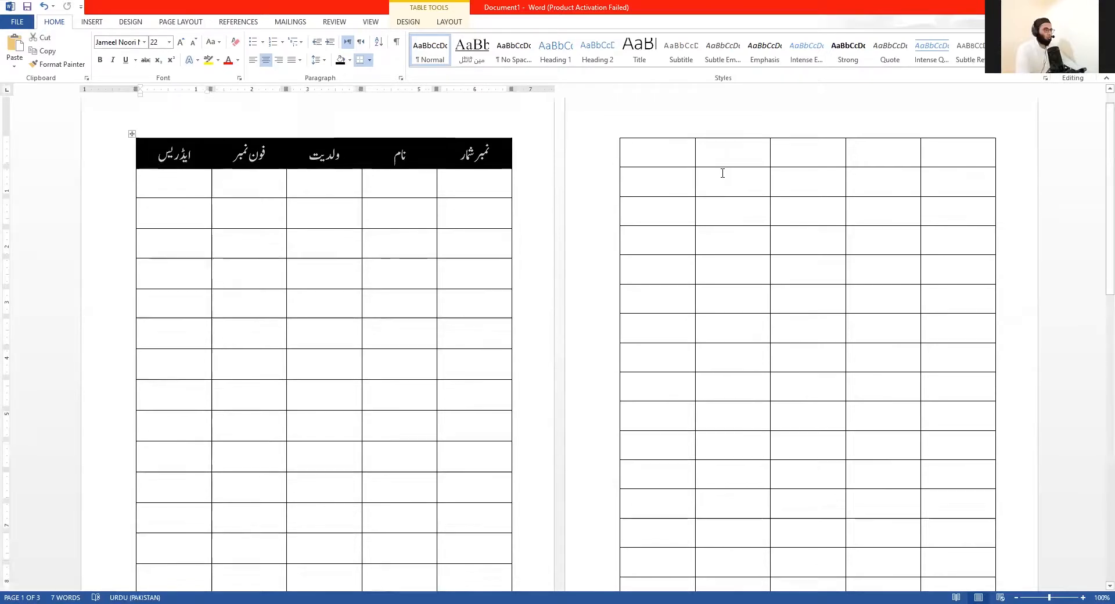
scroll(675, 390, down, 2)
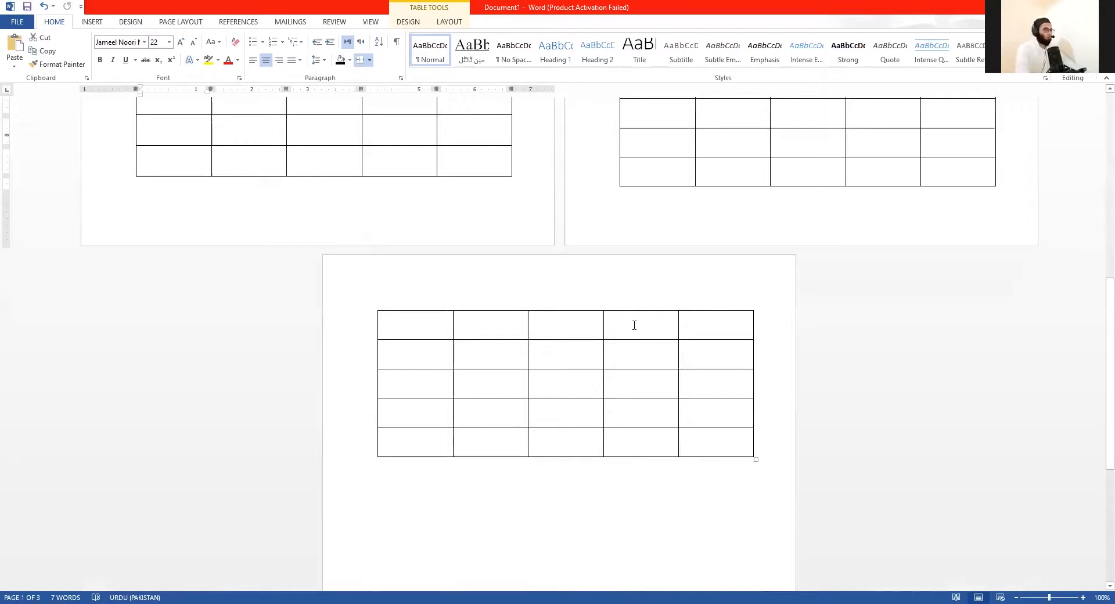
scroll(634, 325, up, 8)
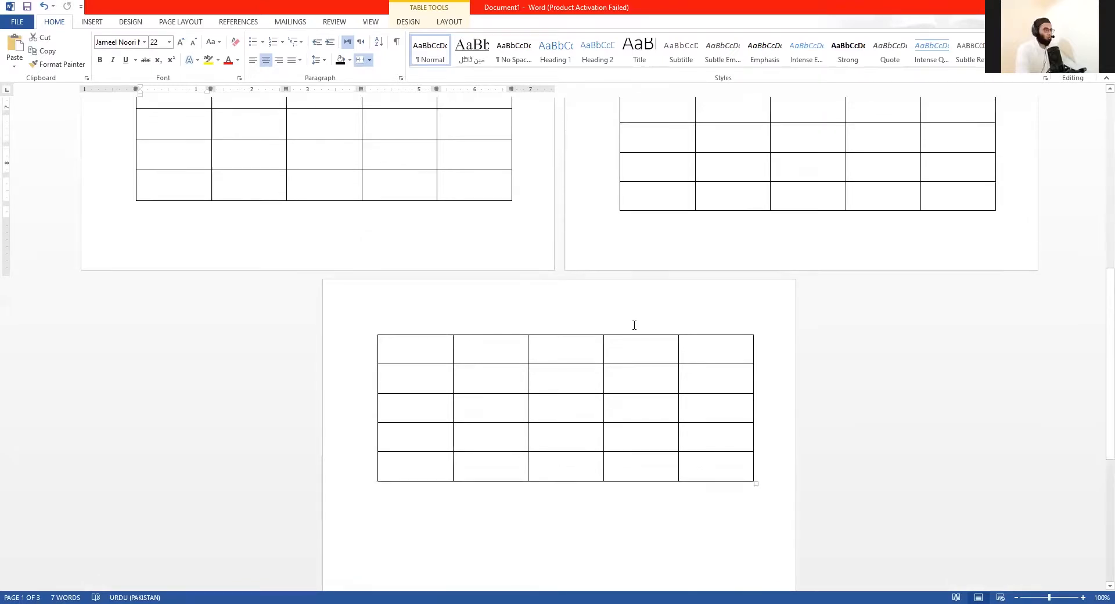
scroll(632, 322, up, 3)
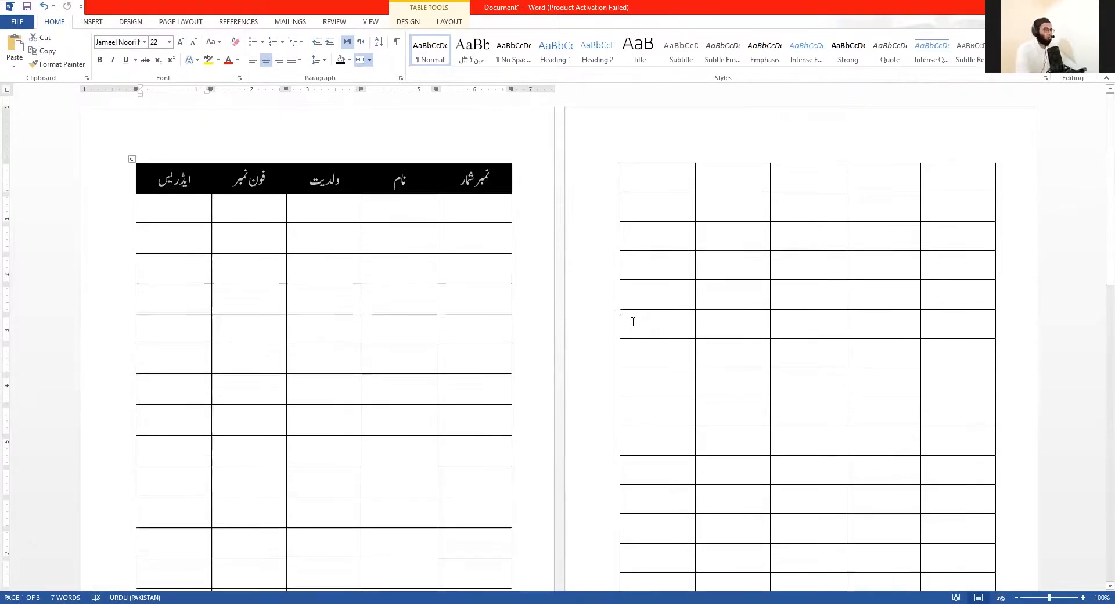
drag(831, 194, 643, 174)
drag(498, 176, 168, 185)
drag(946, 173, 679, 182)
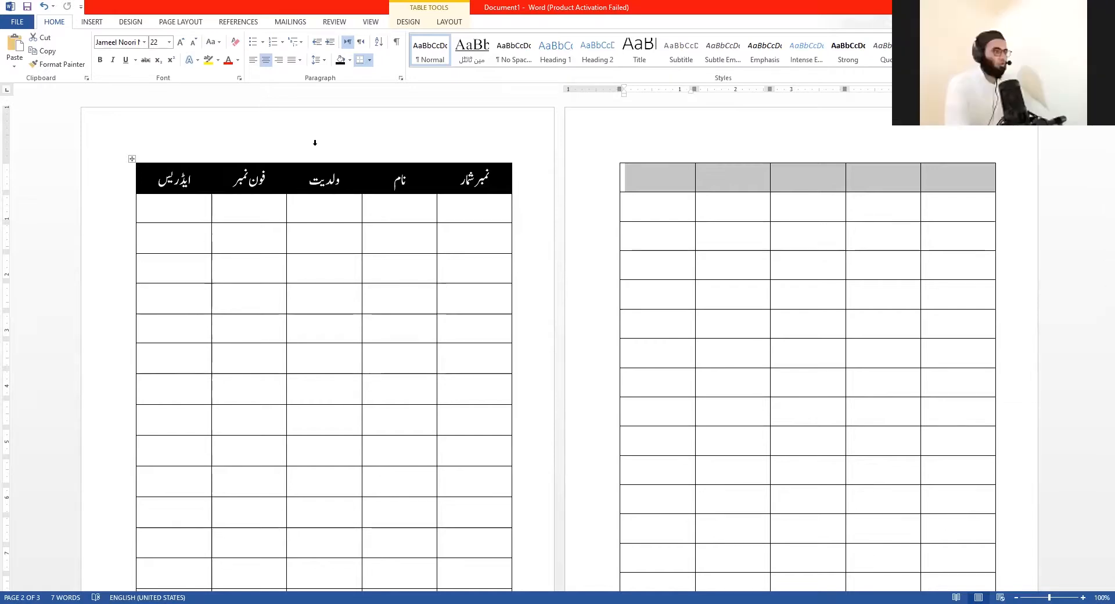
click(450, 182)
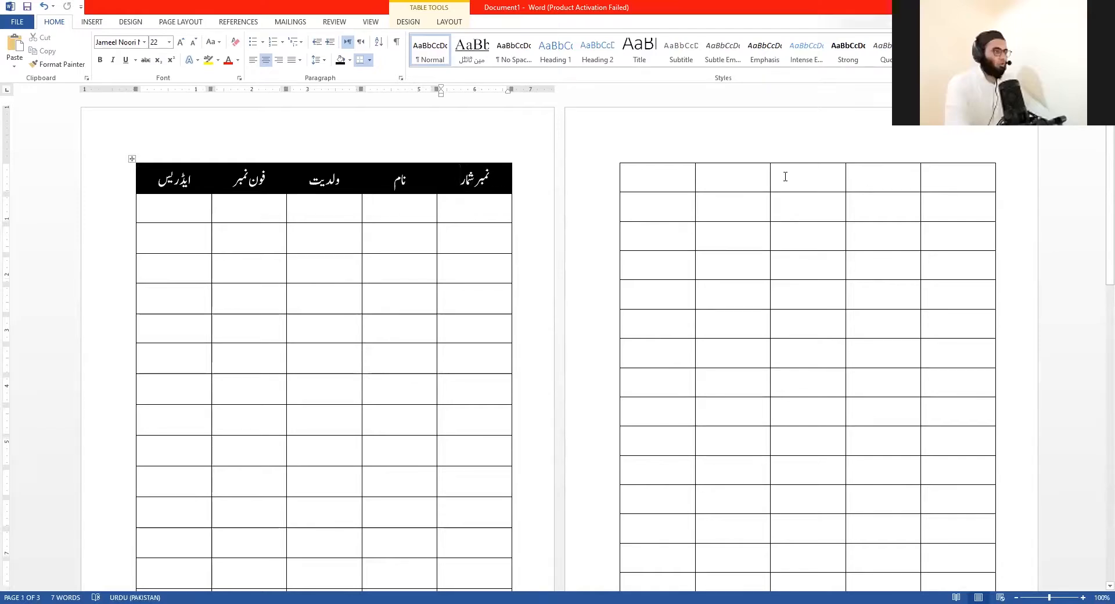
Step: Try the Repeat Header Rows option on the black heading row and undo it
drag(507, 173, 149, 181)
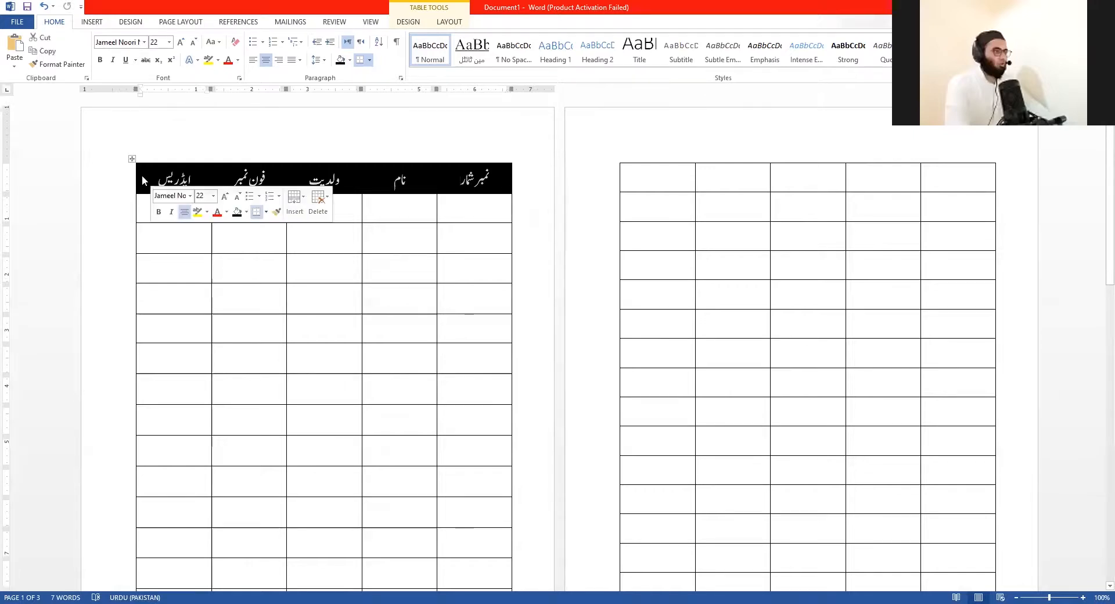
click(452, 23)
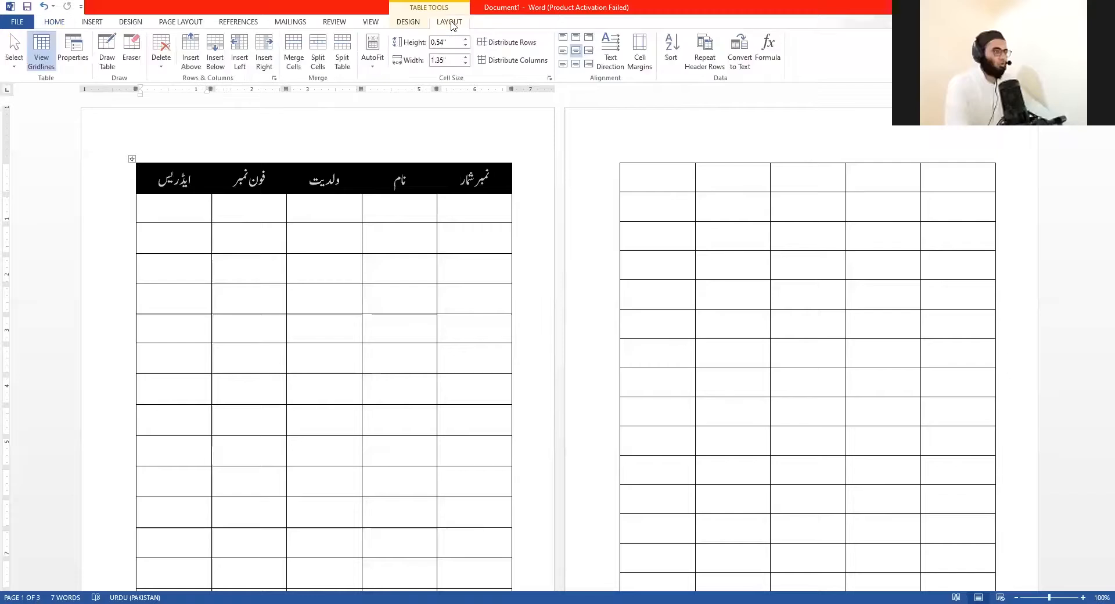
click(701, 70)
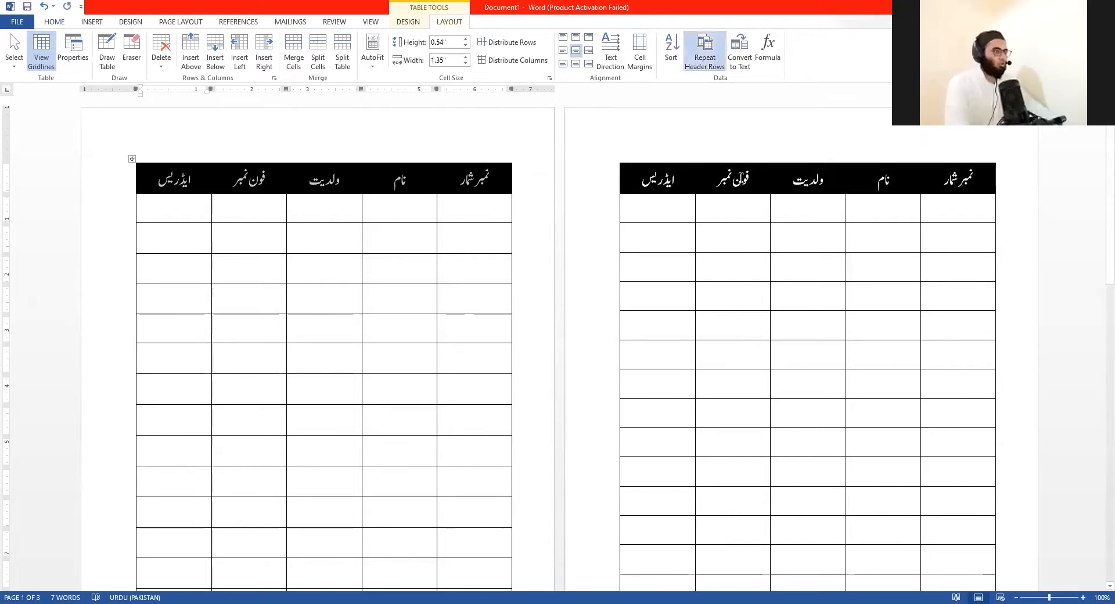
key(ctrl+z)
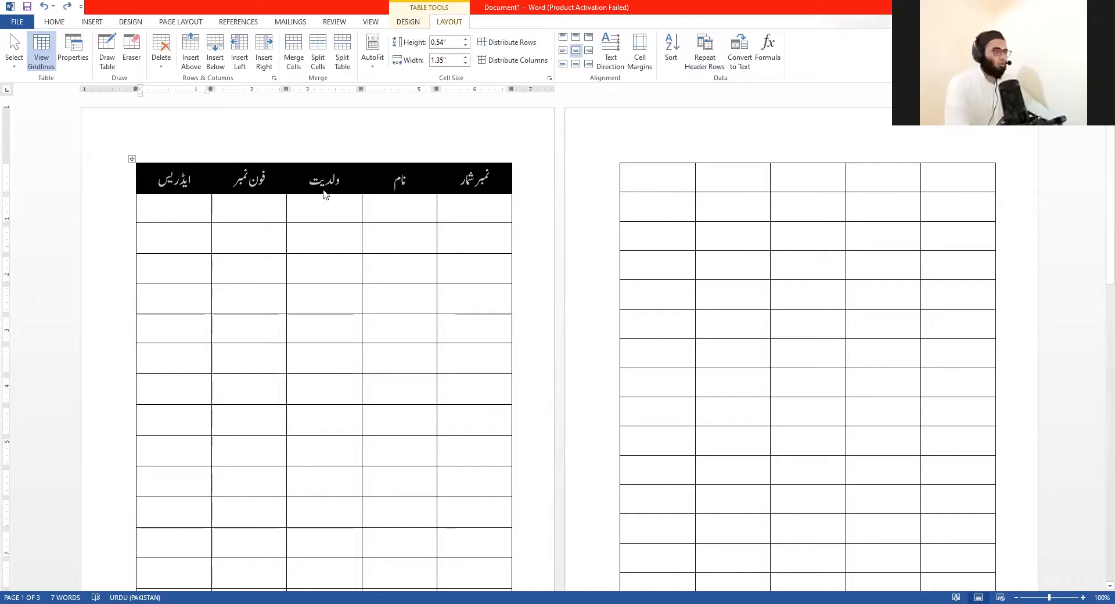
Step: Set the black heading row to repeat as a header row on every page of the table
click(497, 179)
drag(505, 179, 149, 180)
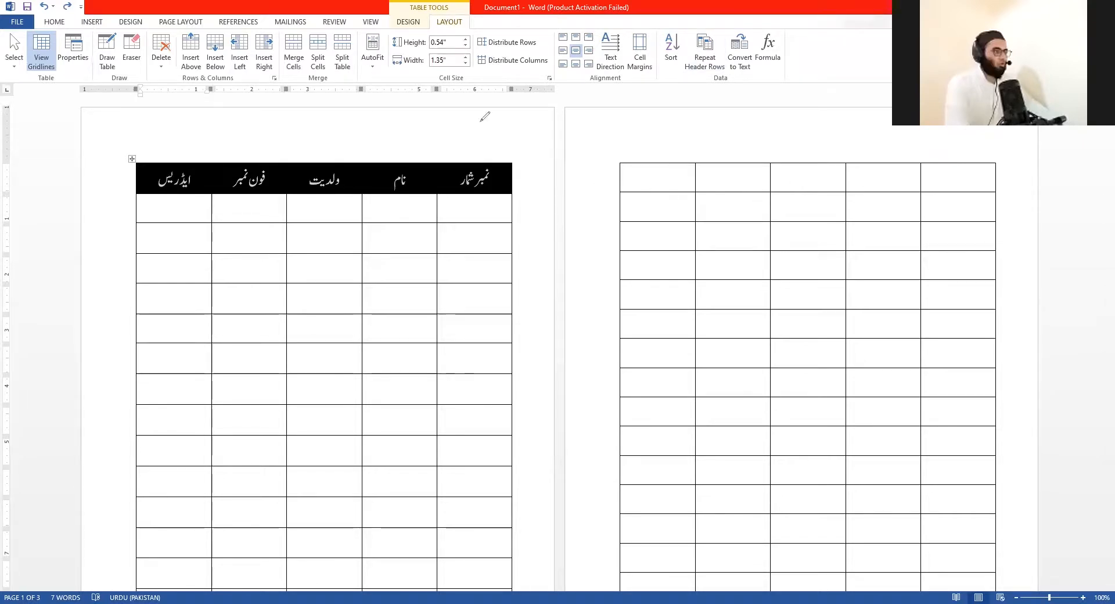
mouse_move(1031, 134)
mouse_down()
mouse_move(925, 216)
mouse_move(591, 221)
mouse_up()
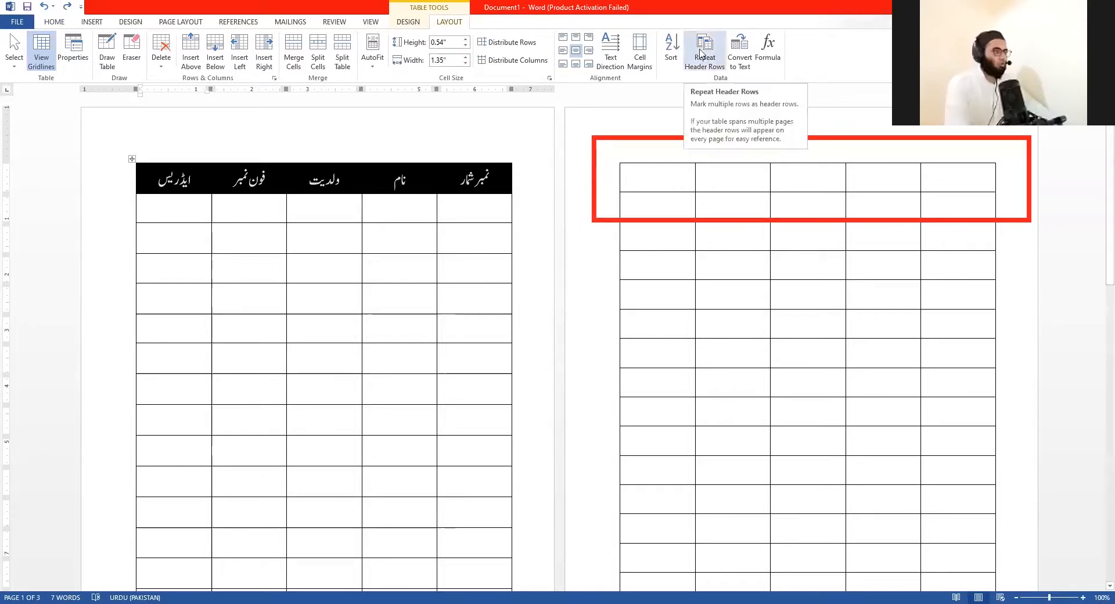
click(700, 53)
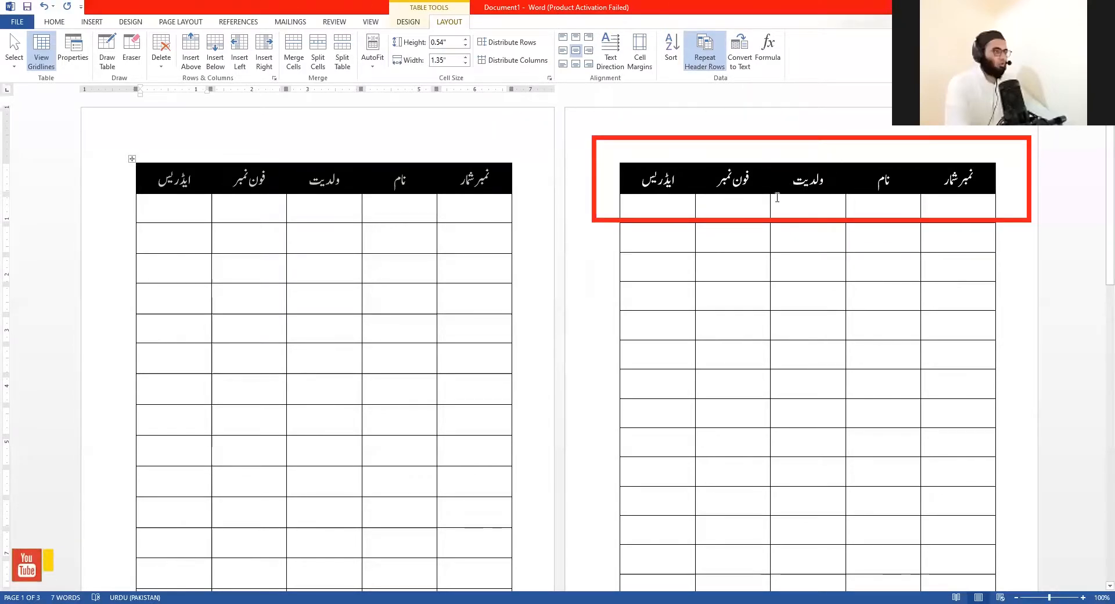
Step: Check the top of the table on the second and third pages for the repeated headings
scroll(599, 264, down, 3)
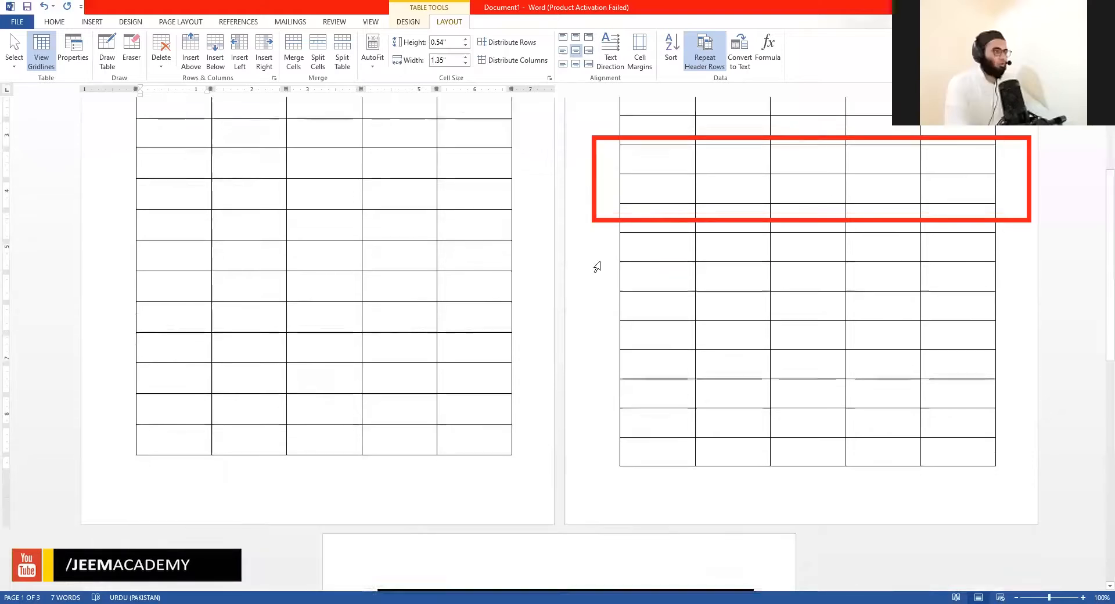
scroll(597, 267, down, 3)
scroll(566, 324, down, 2)
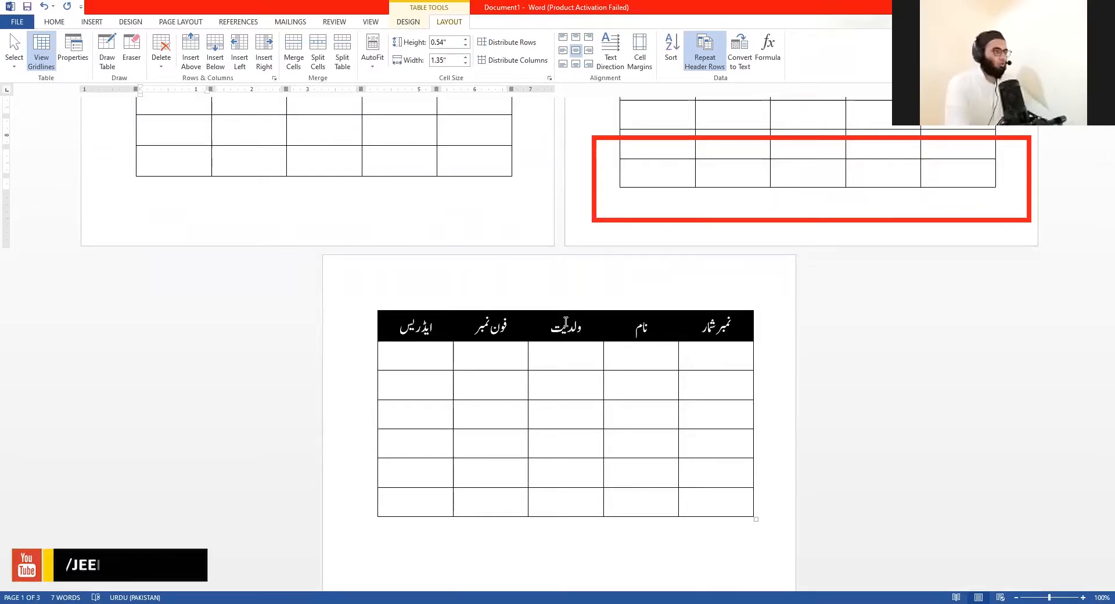
scroll(562, 325, up, 4)
scroll(560, 327, up, 3)
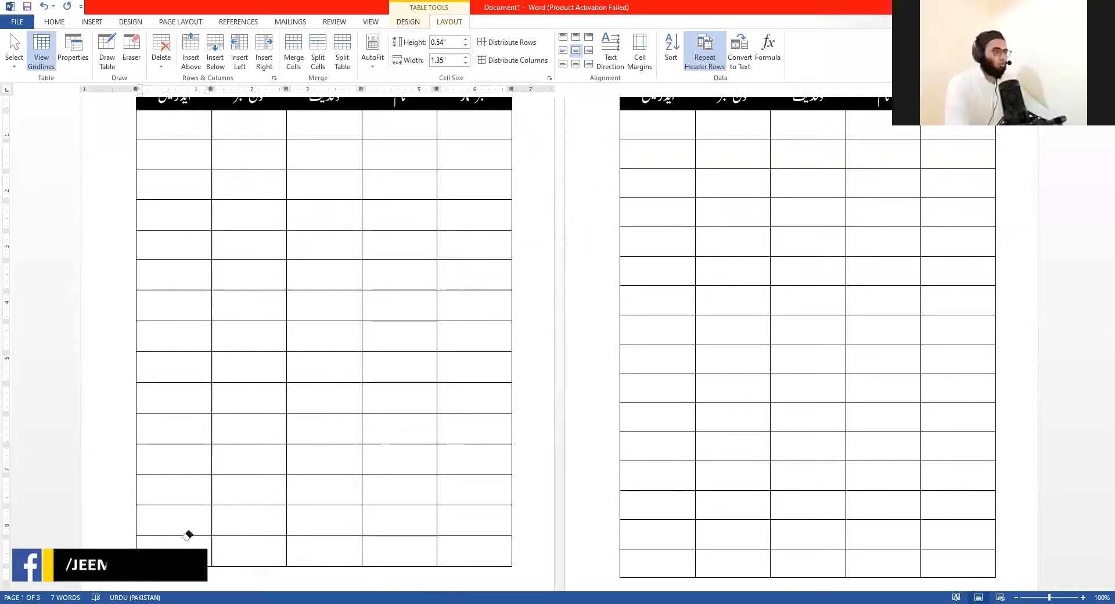
scroll(480, 258, up, 2)
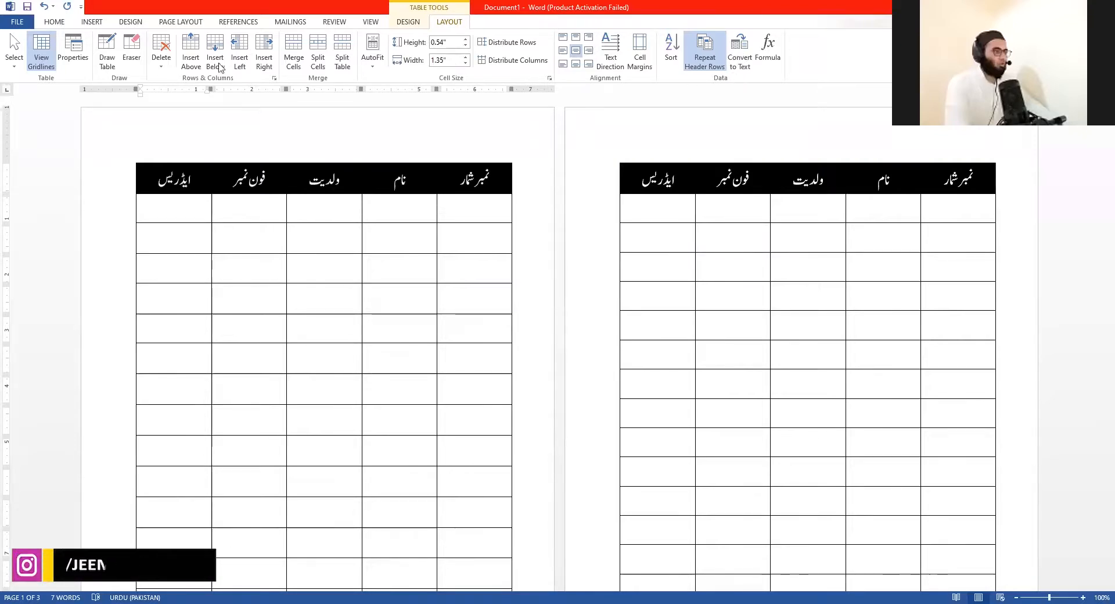
click(91, 23)
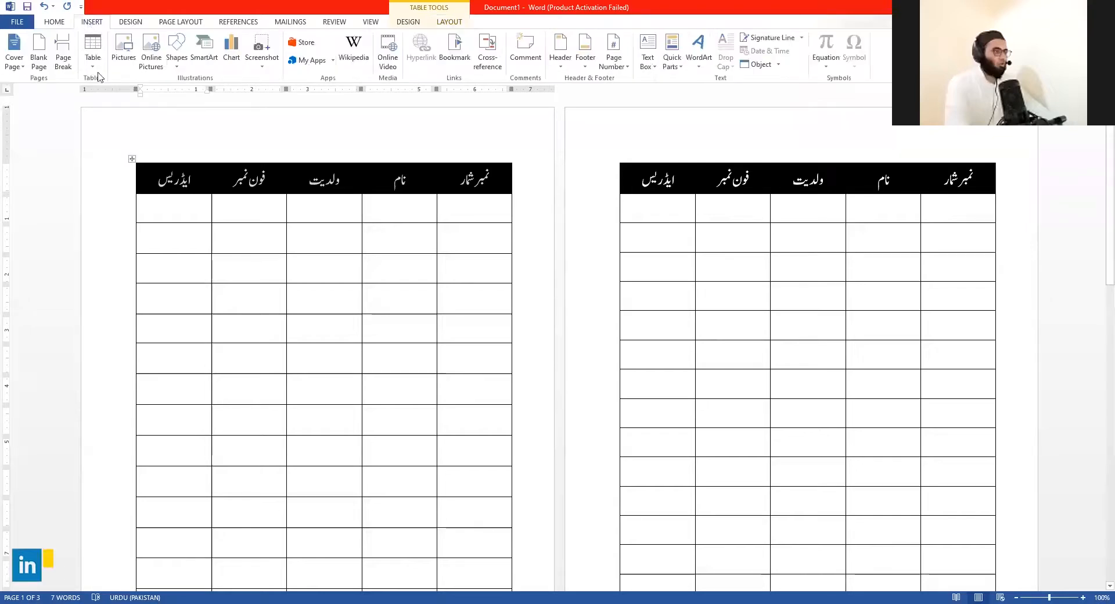
click(93, 49)
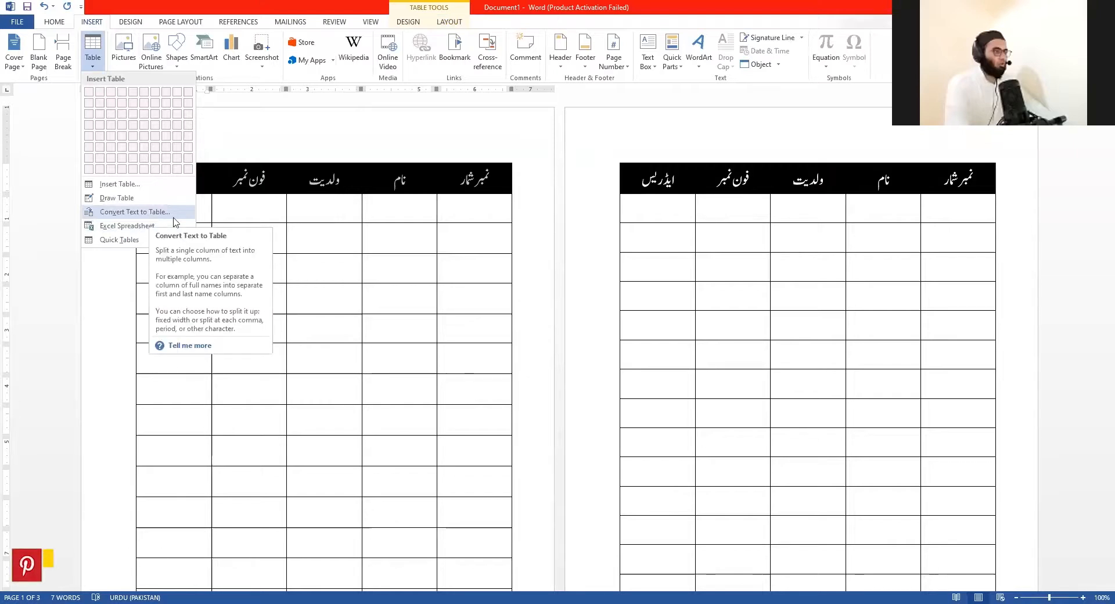
click(449, 22)
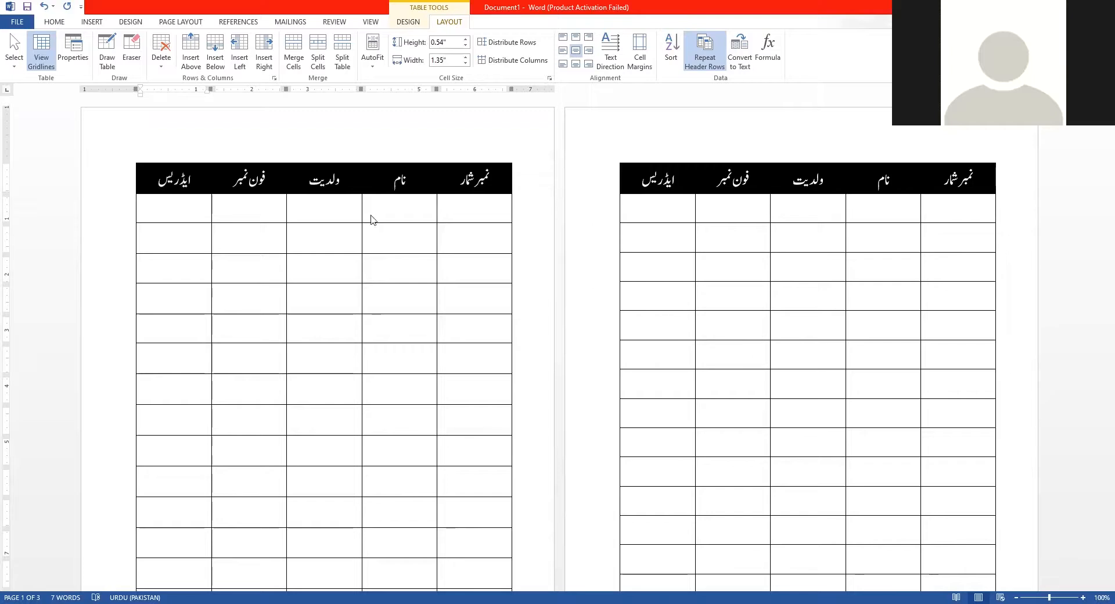
Step: Clear the text from the multi-page table and delete the whole table from the document
click(131, 158)
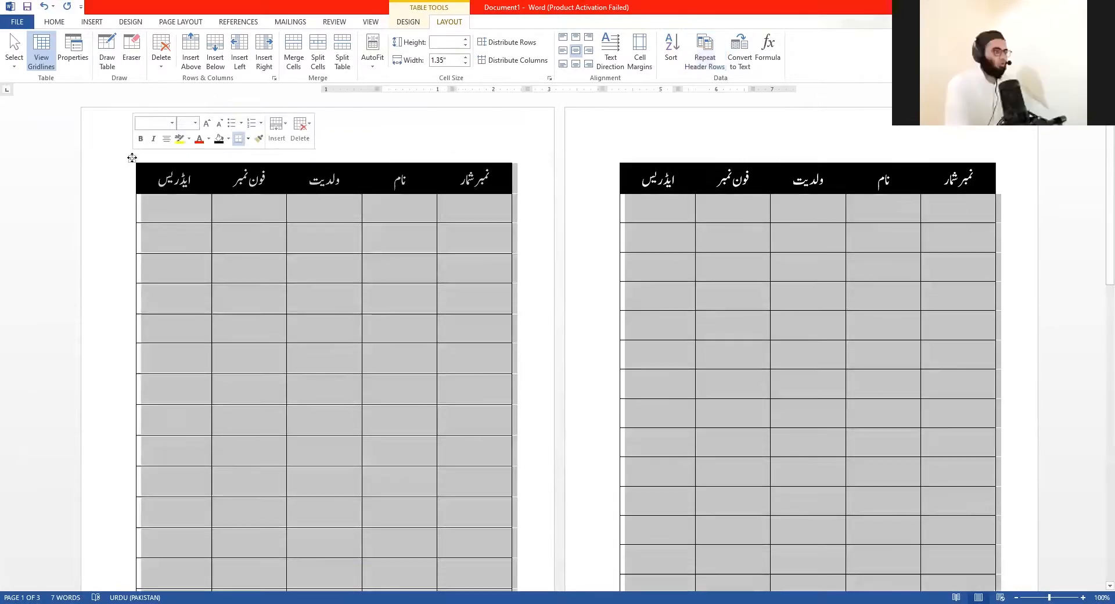
key(Delete)
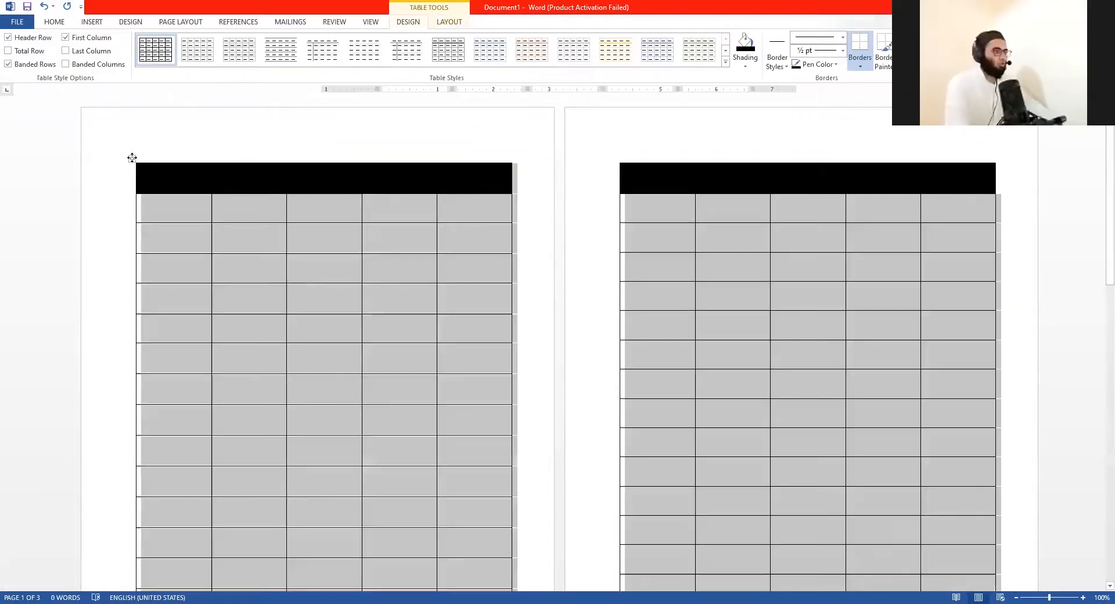
click(132, 158)
right_click(169, 242)
click(169, 243)
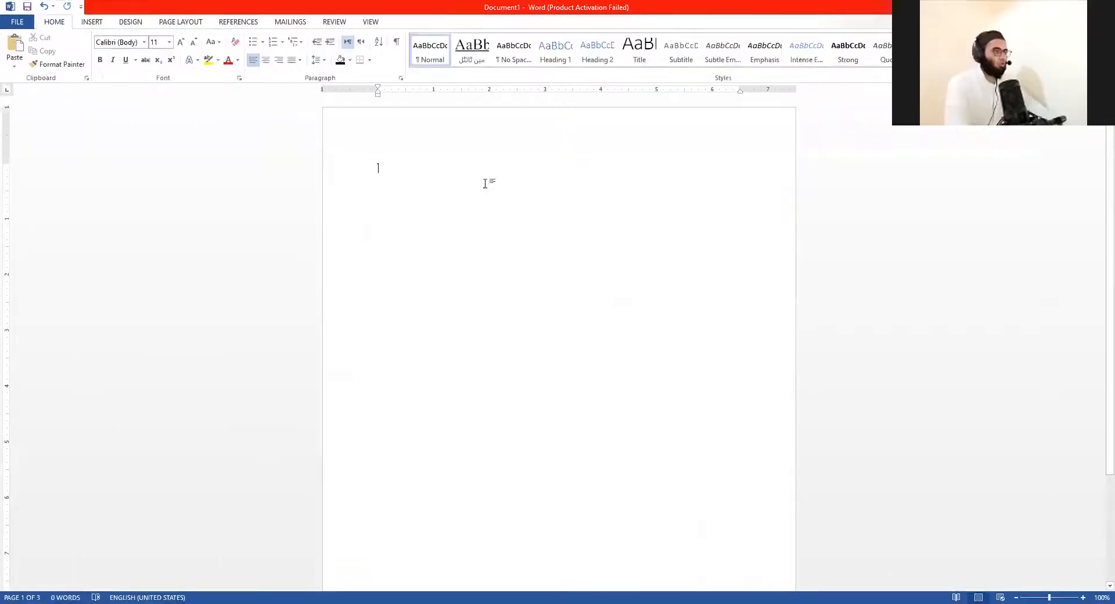
Step: Insert a table with four columns and one row, and enlarge it to about 6.7 by 0.8 inches
click(91, 22)
click(92, 51)
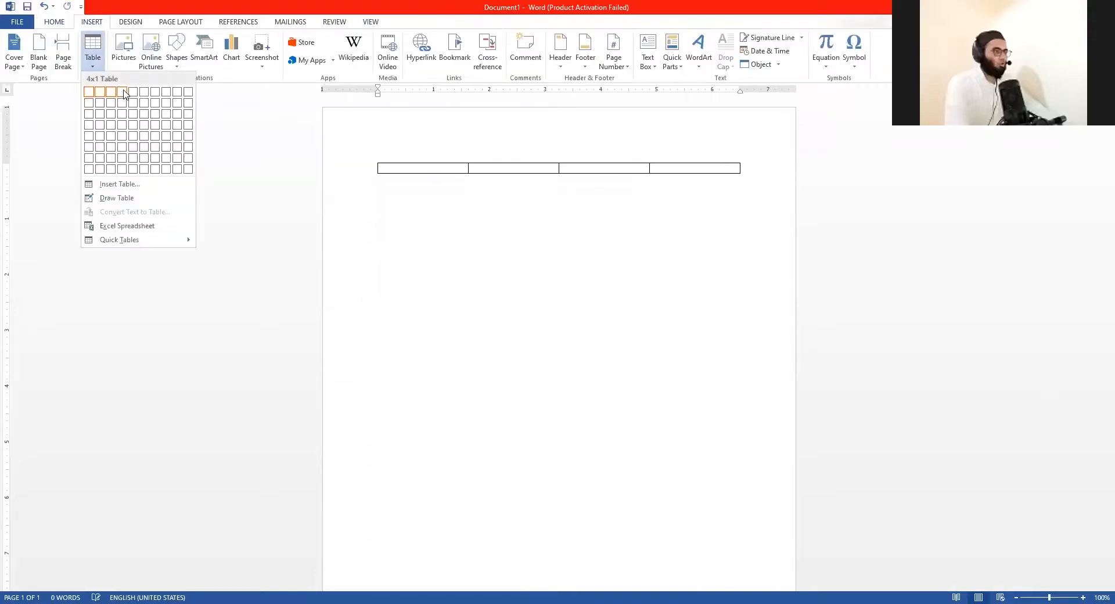
click(129, 93)
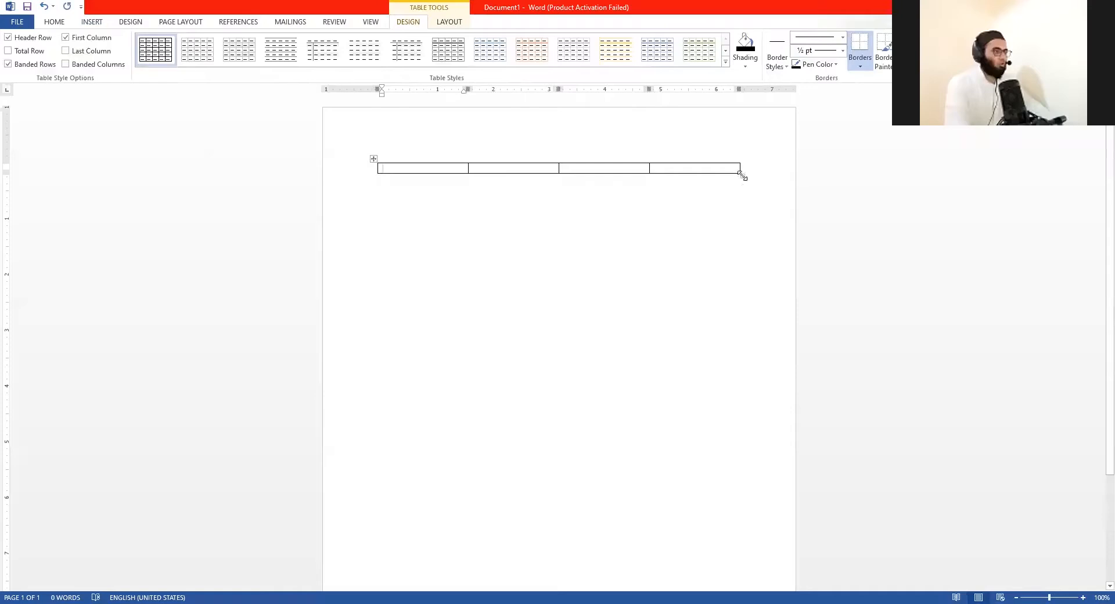
drag(741, 175, 765, 204)
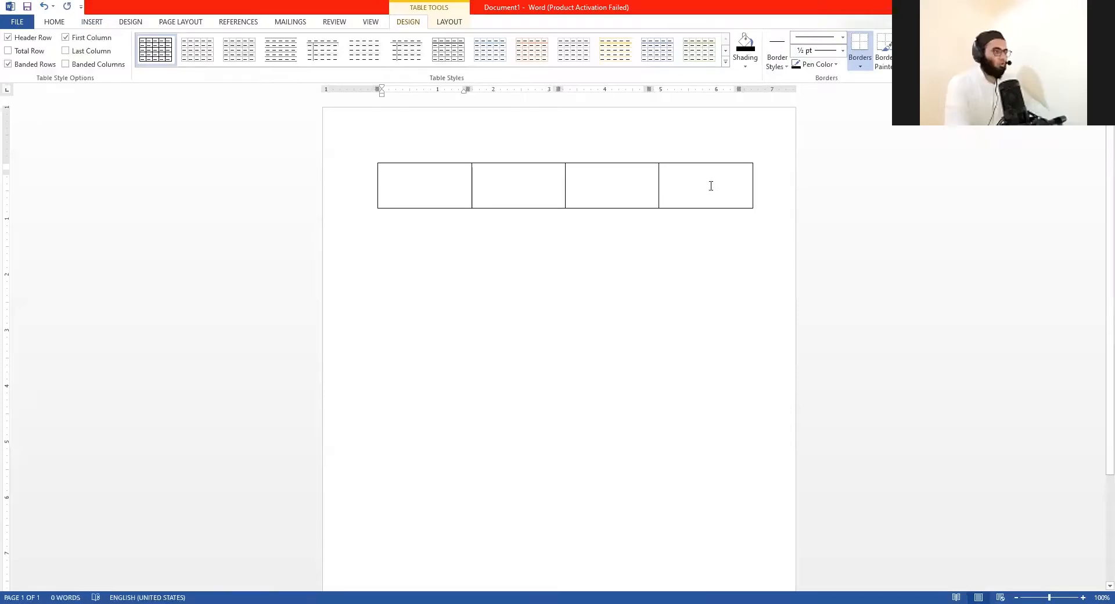
Step: Increase the font size of the whole table row to 26 pt and centre its cell contents horizontally and vertically
click(709, 184)
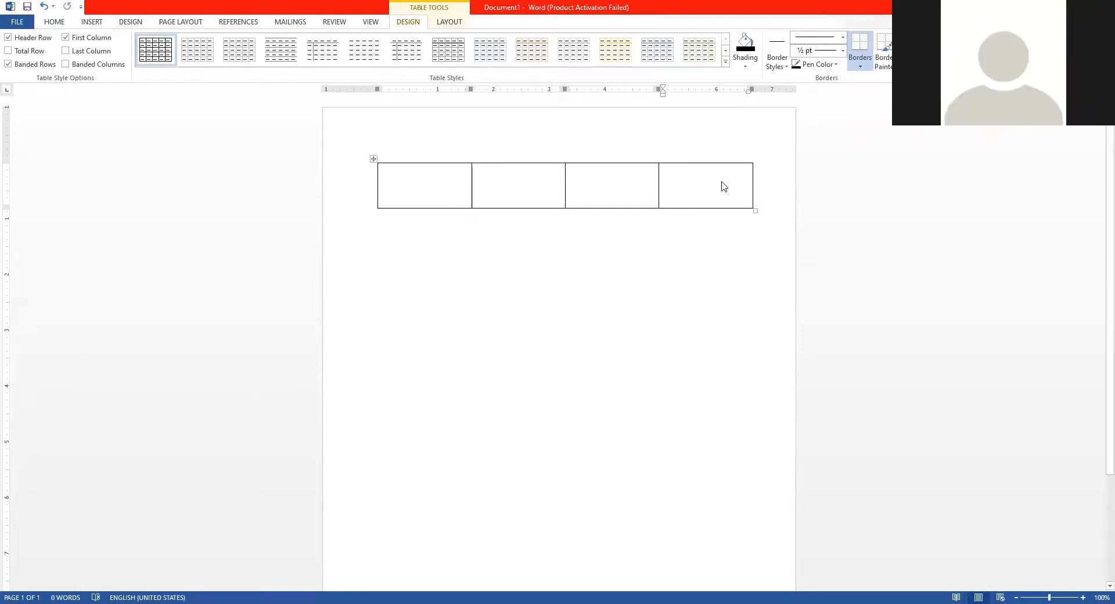
click(344, 182)
click(54, 22)
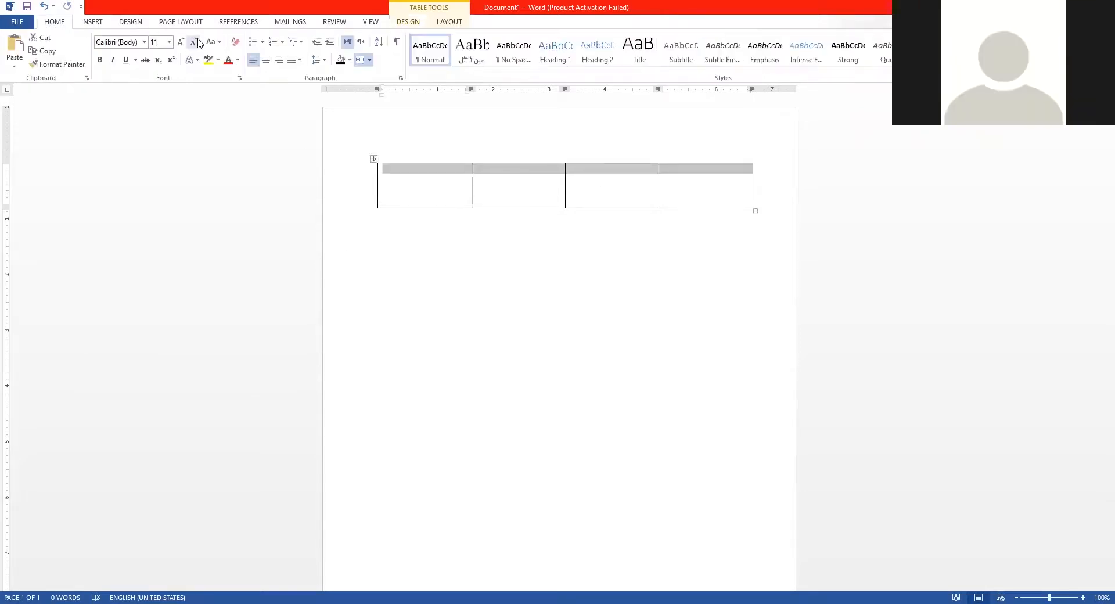
click(181, 42)
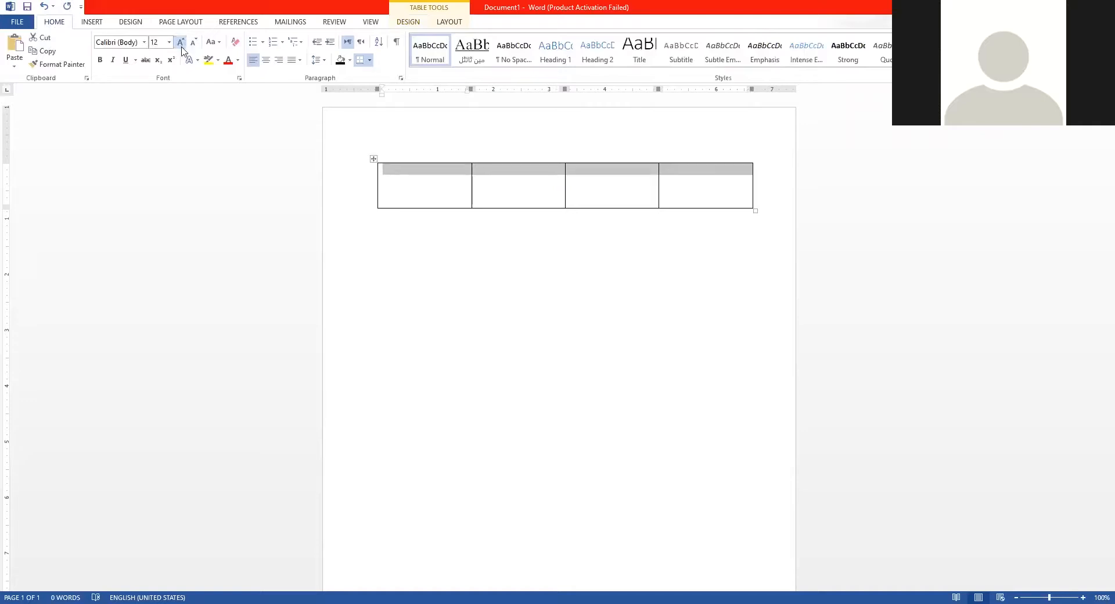
click(181, 42)
click(181, 42)
click(181, 41)
click(181, 42)
click(181, 42)
click(181, 41)
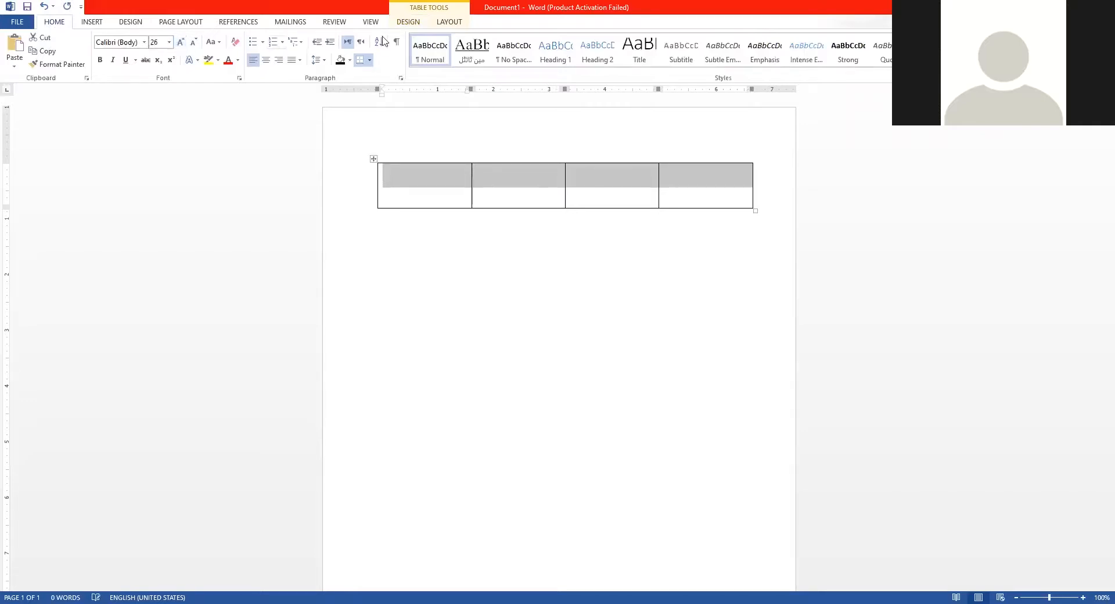
click(449, 22)
click(576, 50)
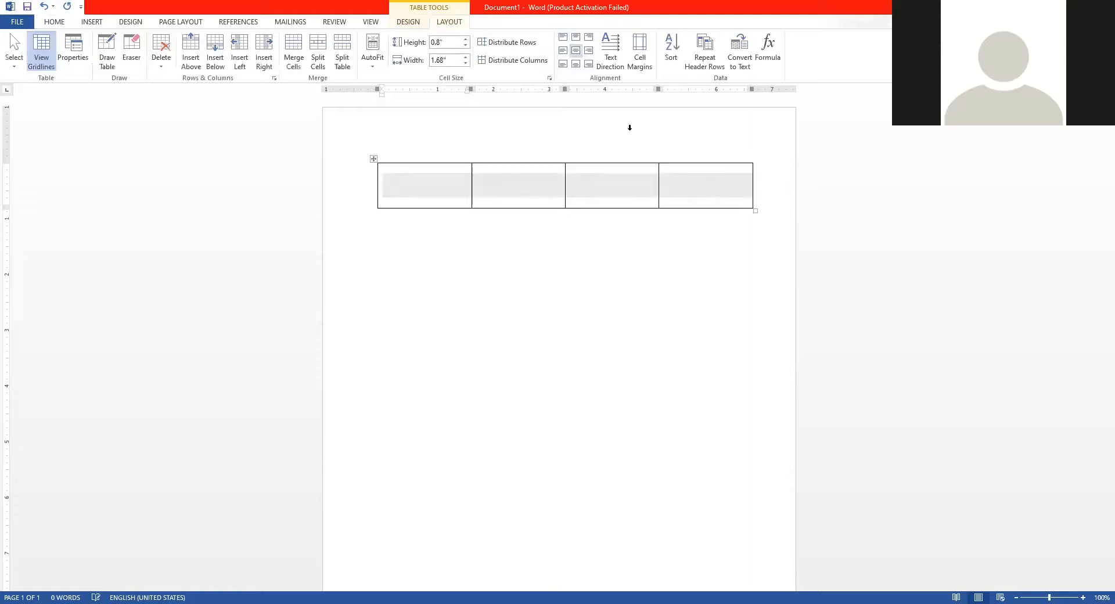
Step: Enter a person's full name in Urdu in the rightmost cell and another in the cell beside it
click(709, 195)
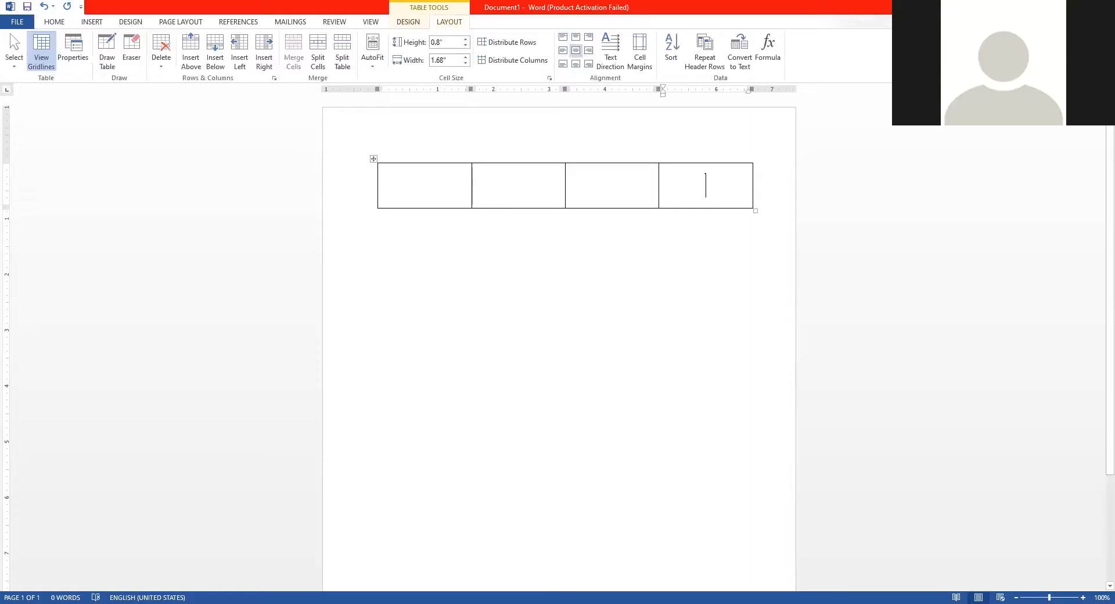
text(ے)
text(ا)
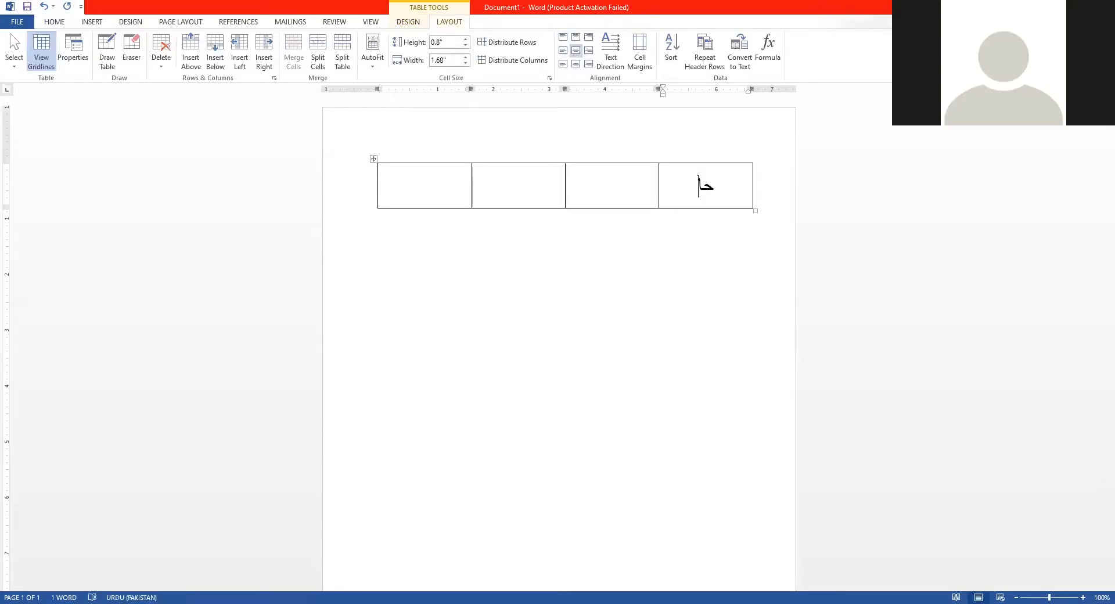
text(مد سلیم)
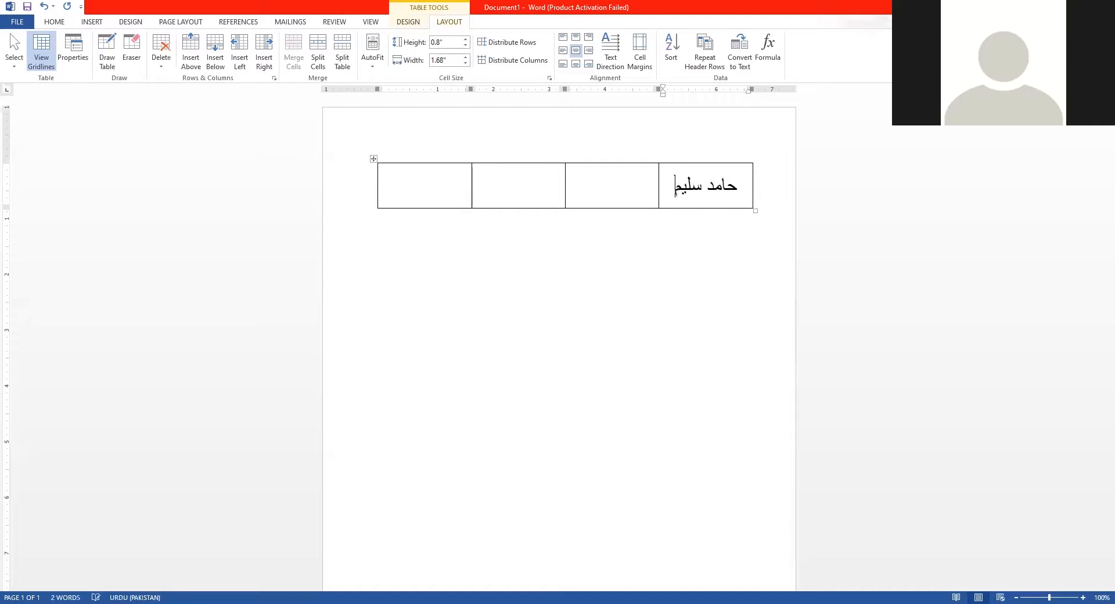
text(ان)
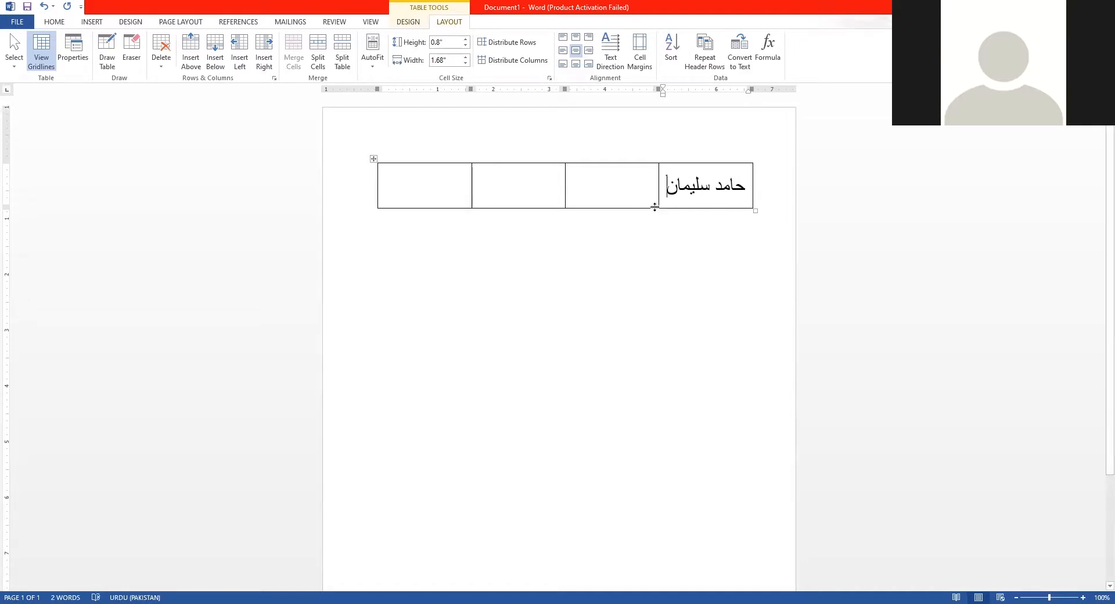
click(647, 183)
text(عب)
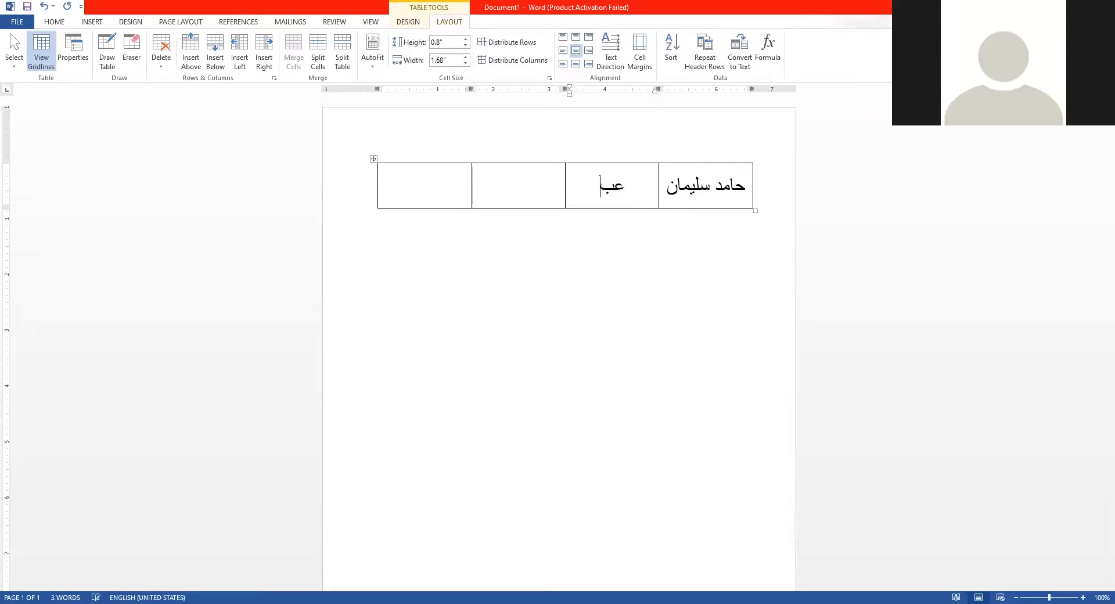
text(د الق)
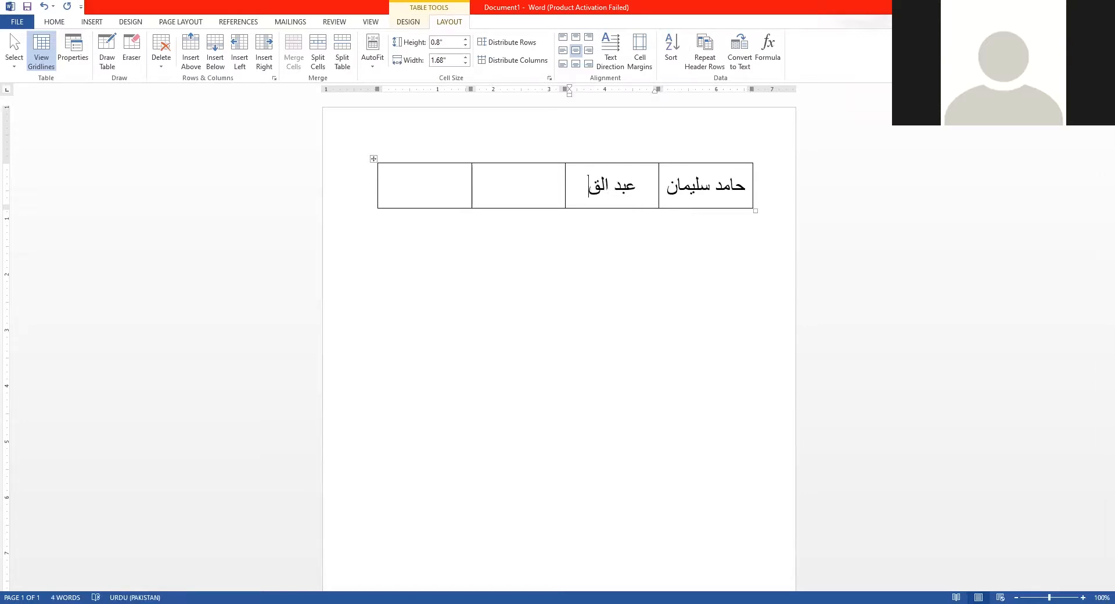
text(دوس)
Step: Enter an Urdu personal name in each of the two remaining empty cells of the table
click(534, 189)
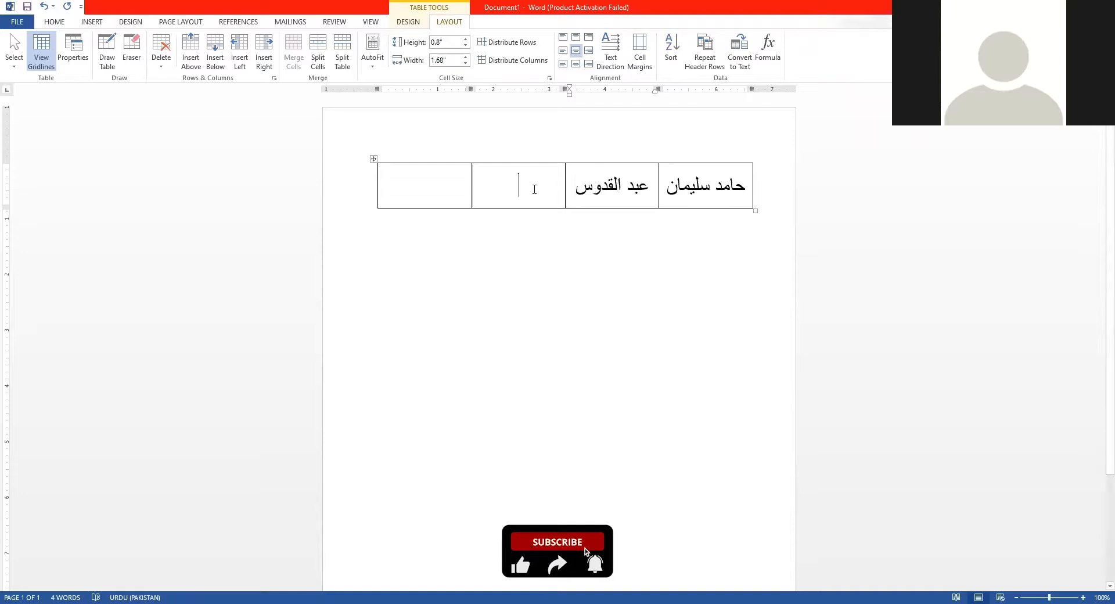
text(ا)
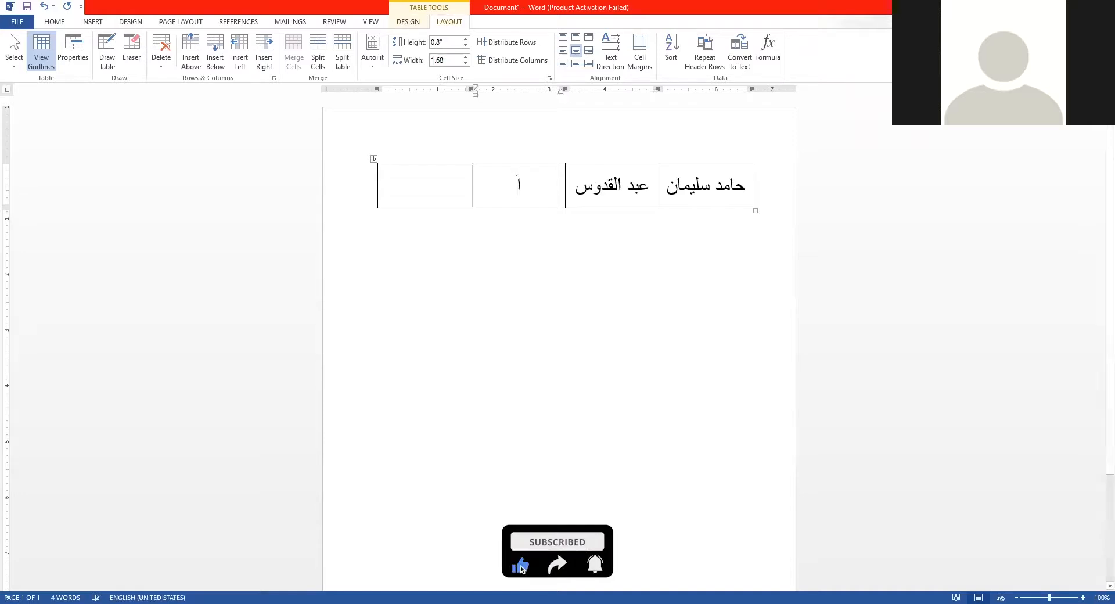
text(عظم خان)
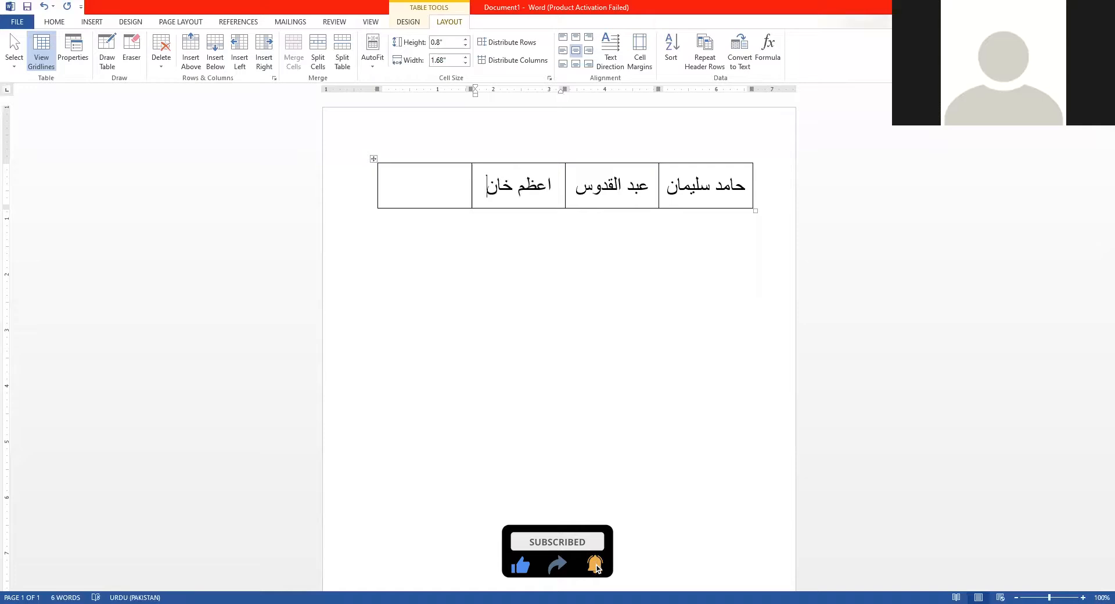
click(400, 200)
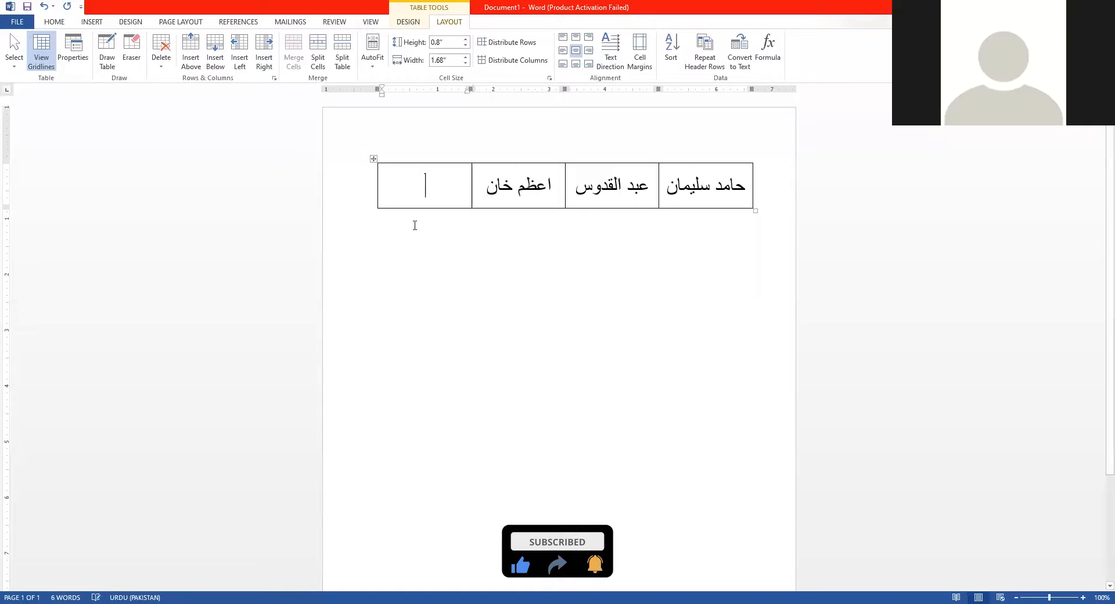
key(alt+shift)
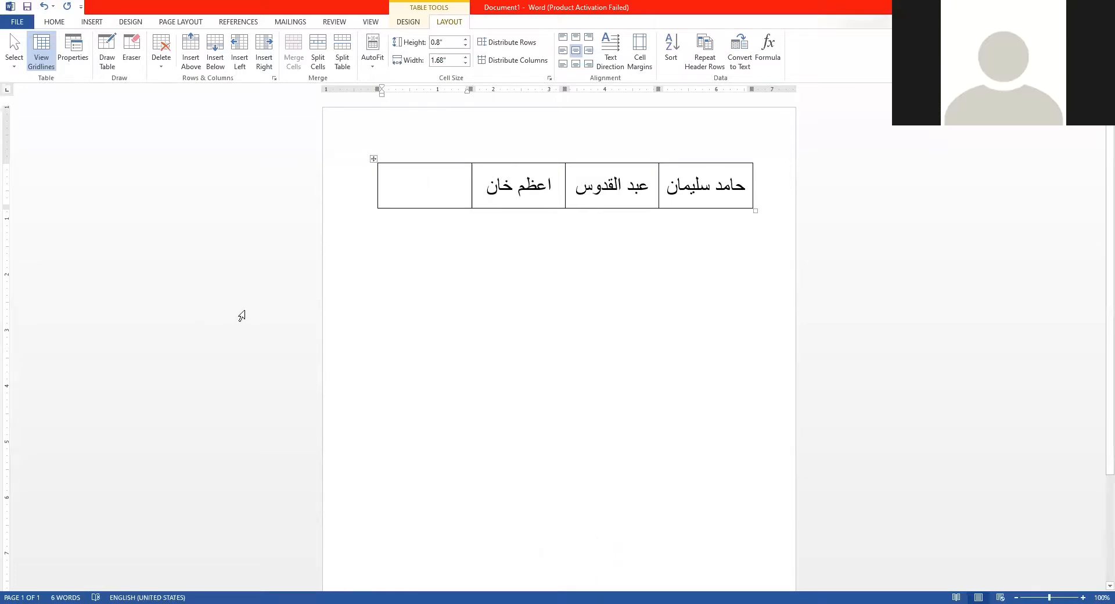
text(ا)
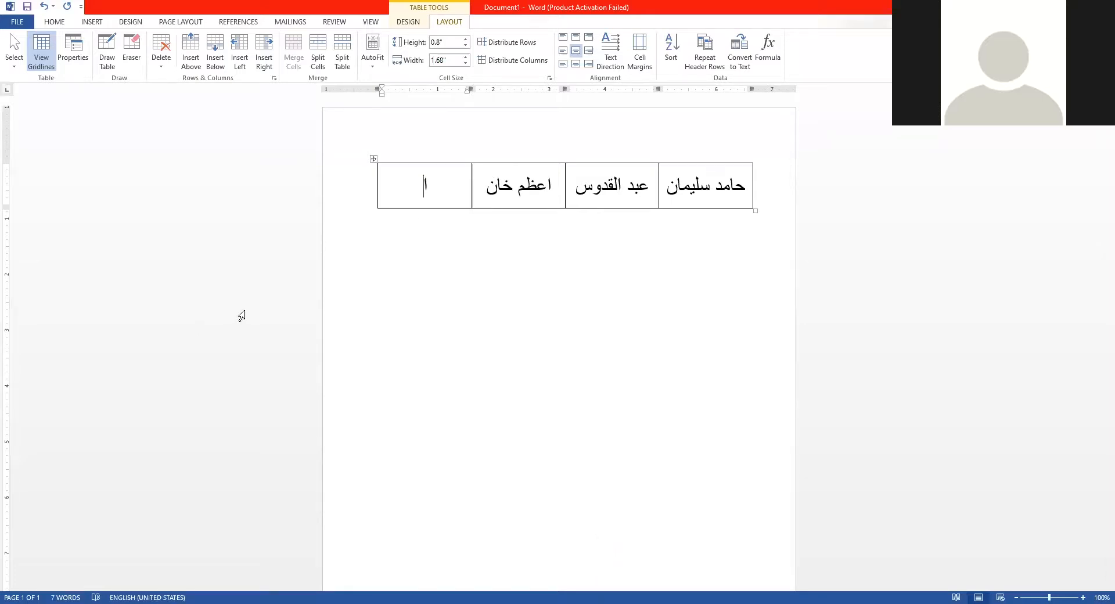
text(حسان)
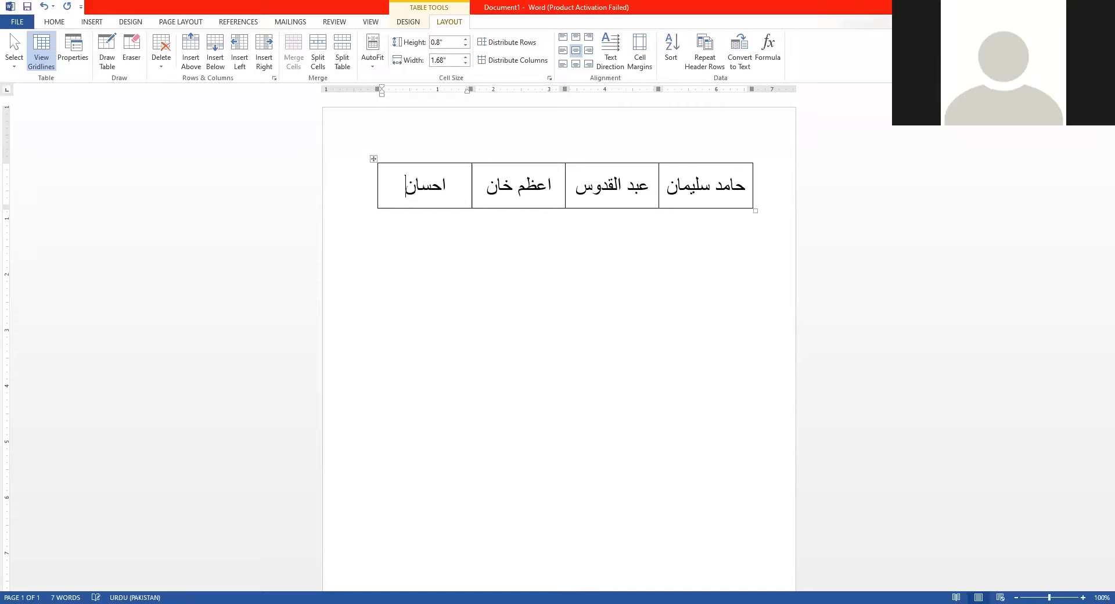
Step: Convert the whole four-cell table to text, separating the entries with paragraph marks
click(592, 185)
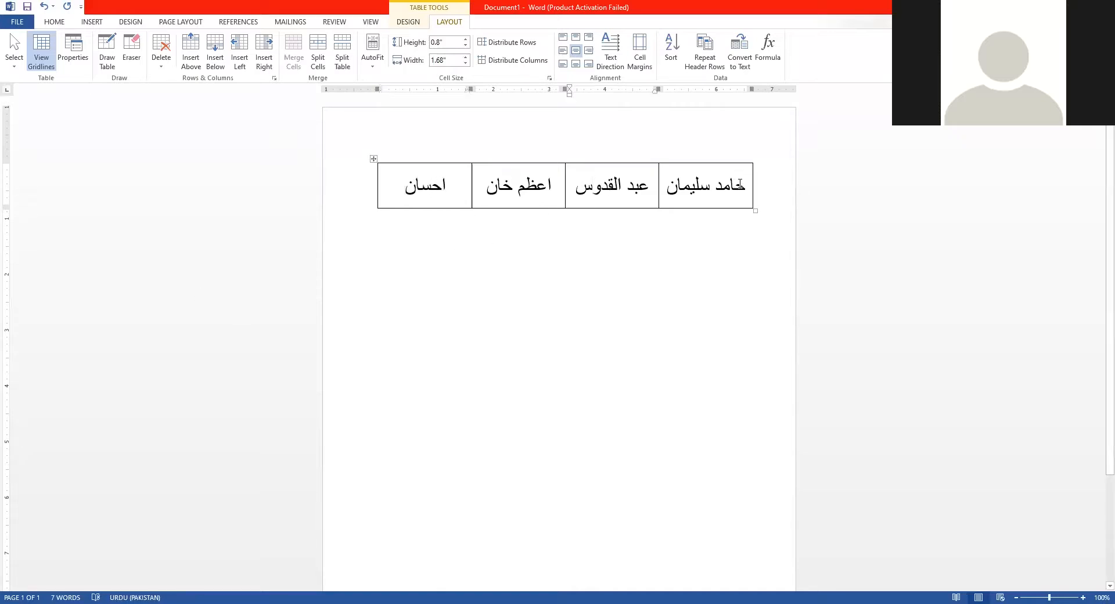
drag(740, 185, 398, 197)
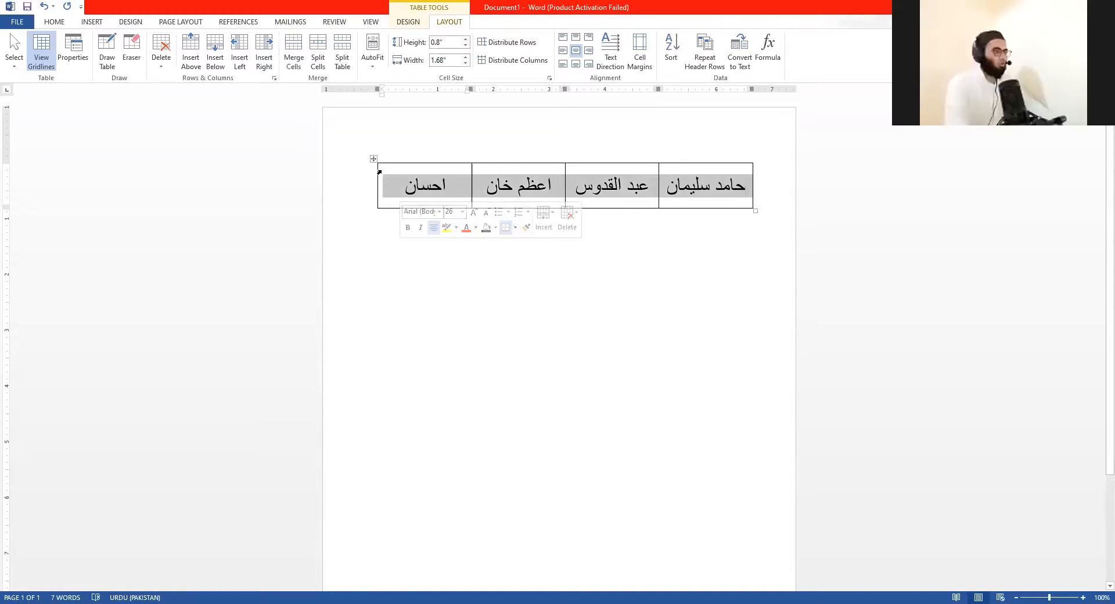
click(388, 169)
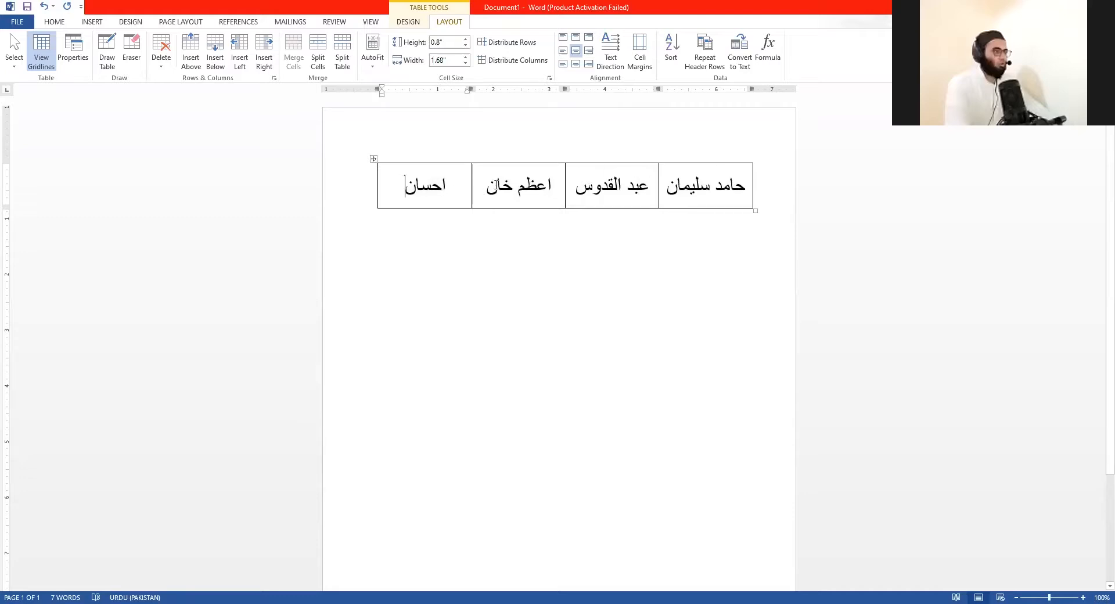
drag(497, 185, 743, 189)
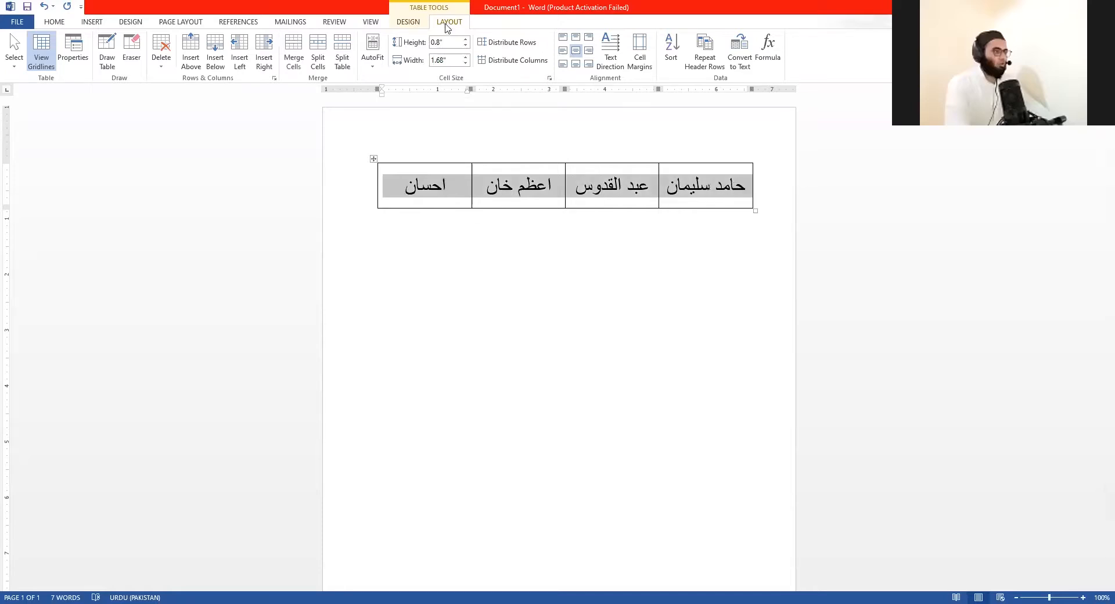
click(732, 62)
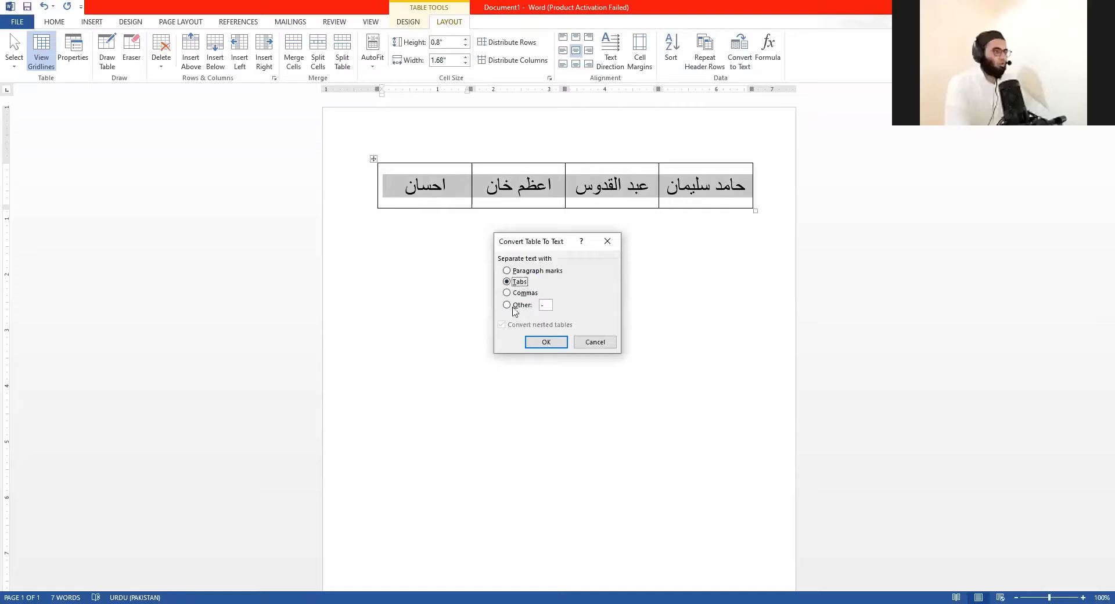
click(530, 273)
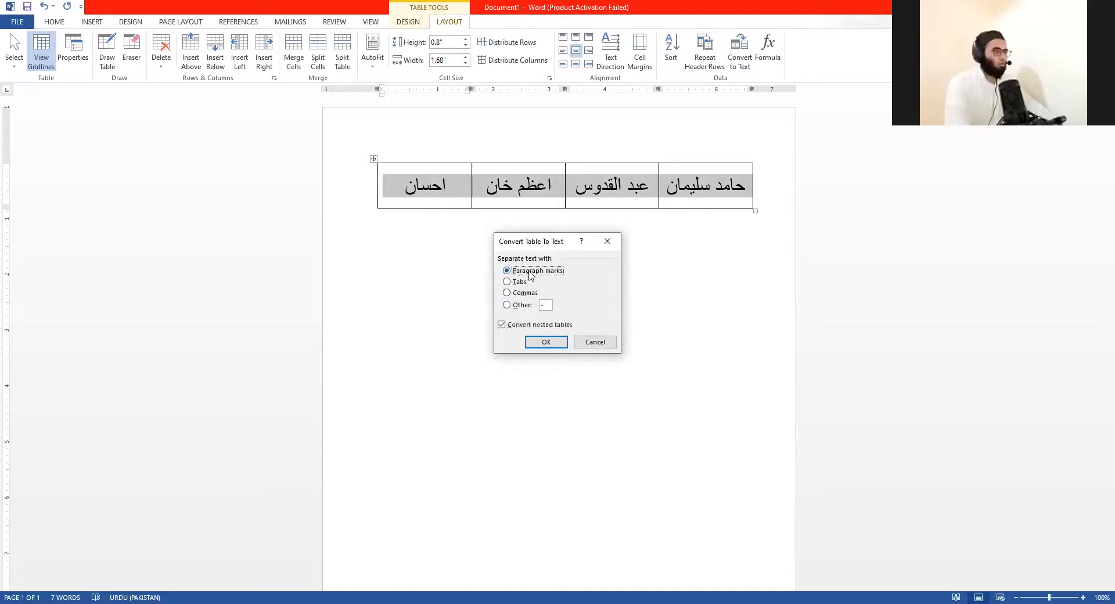
click(543, 343)
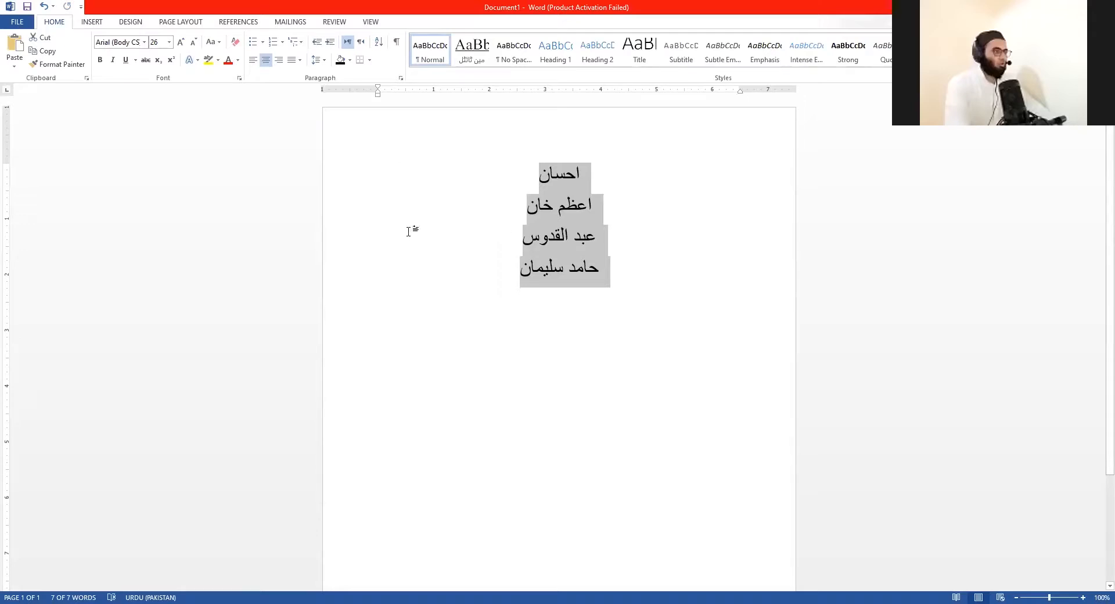
Step: Undo the conversion of the table to text
key(ctrl+z)
click(452, 22)
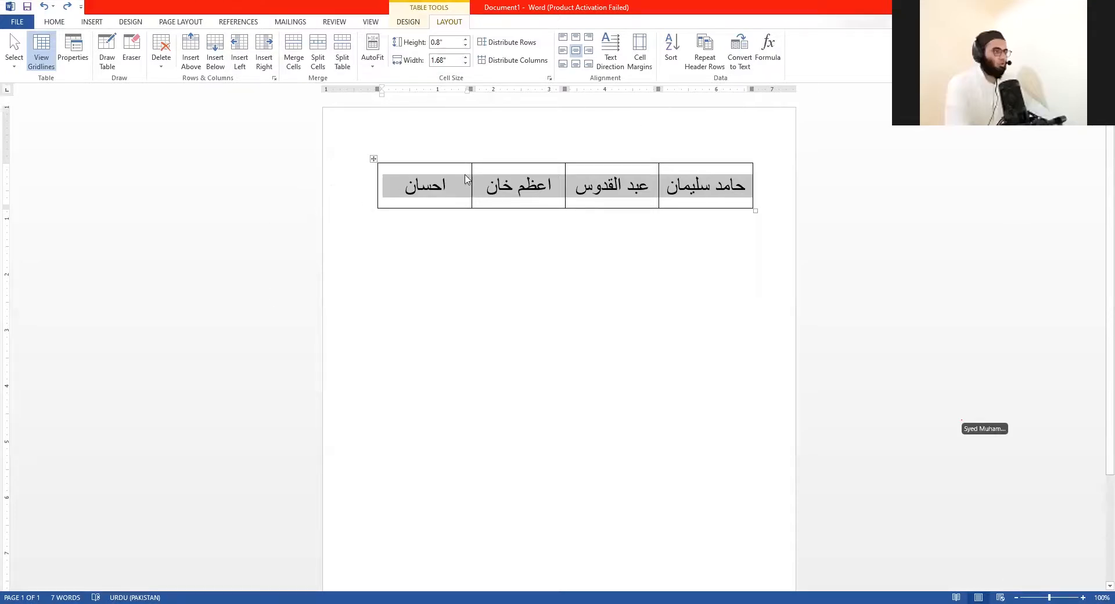
click(91, 21)
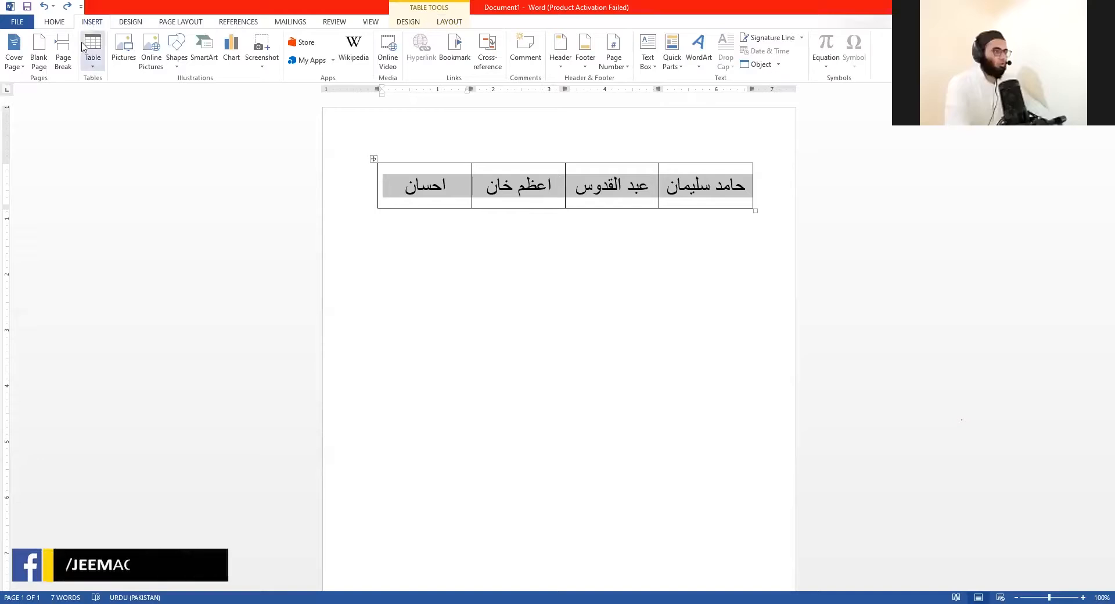